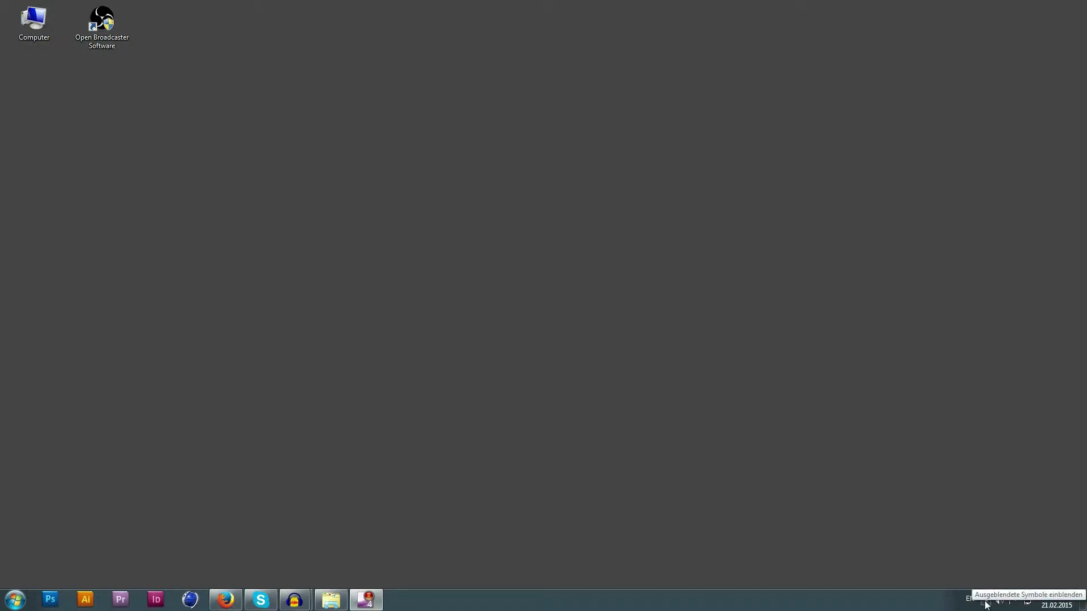
Launch Deus Ex: Human Revolution - Director's Cut through Steam.
{"action": "left_click", "coordinate": [985, 601]}
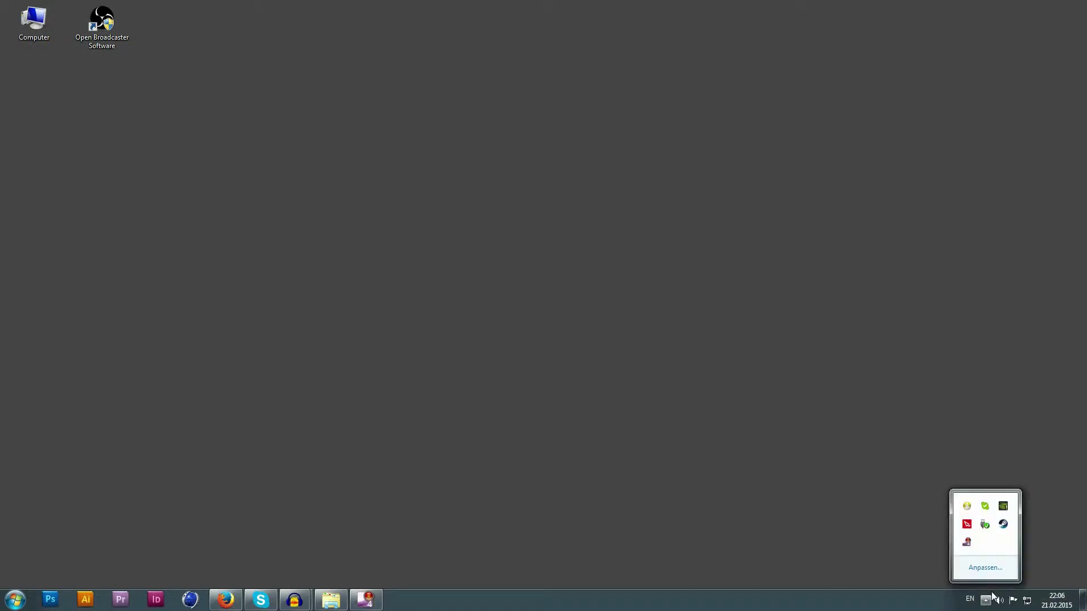
{"action": "right_click", "coordinate": [1003, 524]}
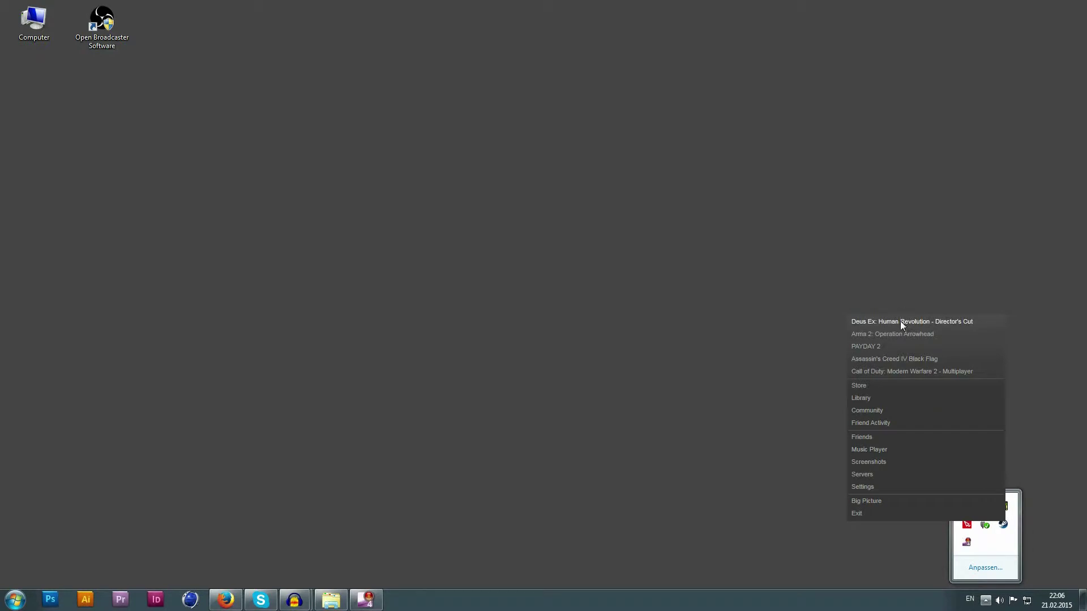
{"action": "left_click", "coordinate": [901, 322]}
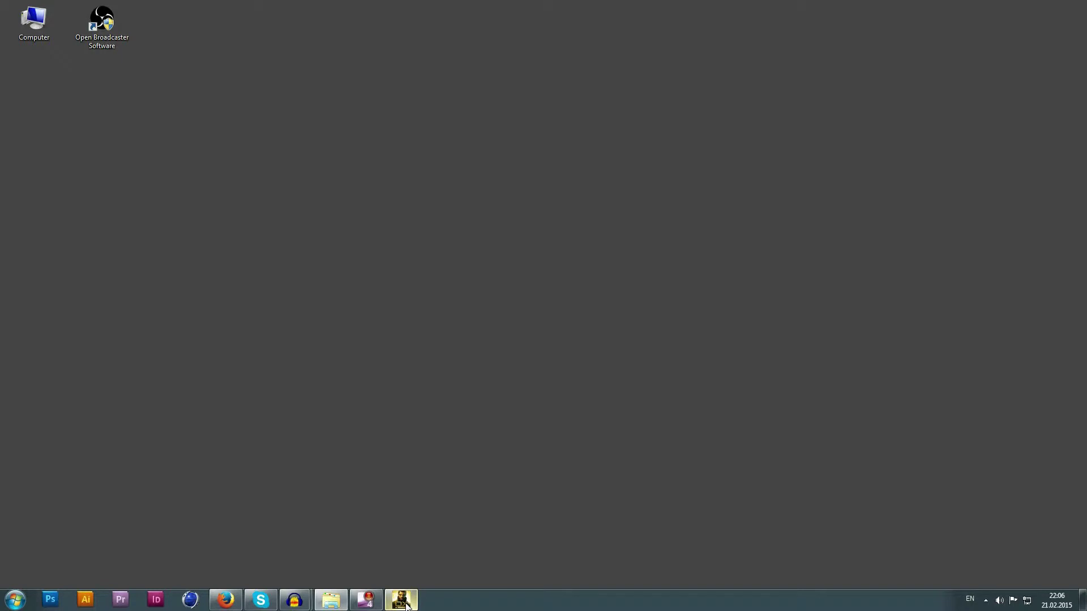
Launch Open Broadcaster Software, select the Gameaufnahme source, and minimize the program.
{"action": "left_click", "coordinate": [112, 27]}
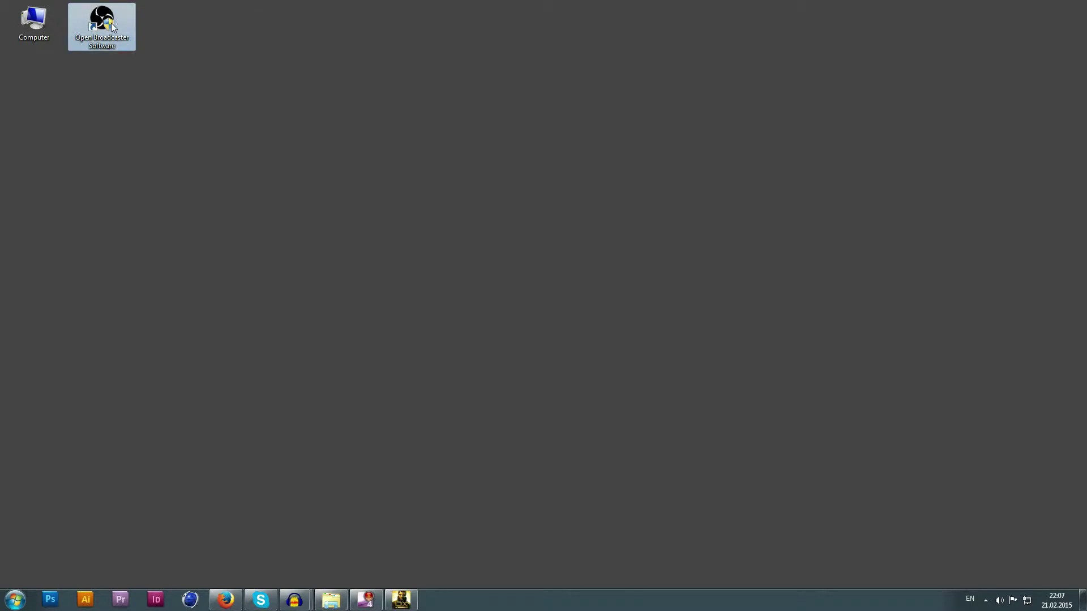
{"action": "double_click", "coordinate": [113, 26]}
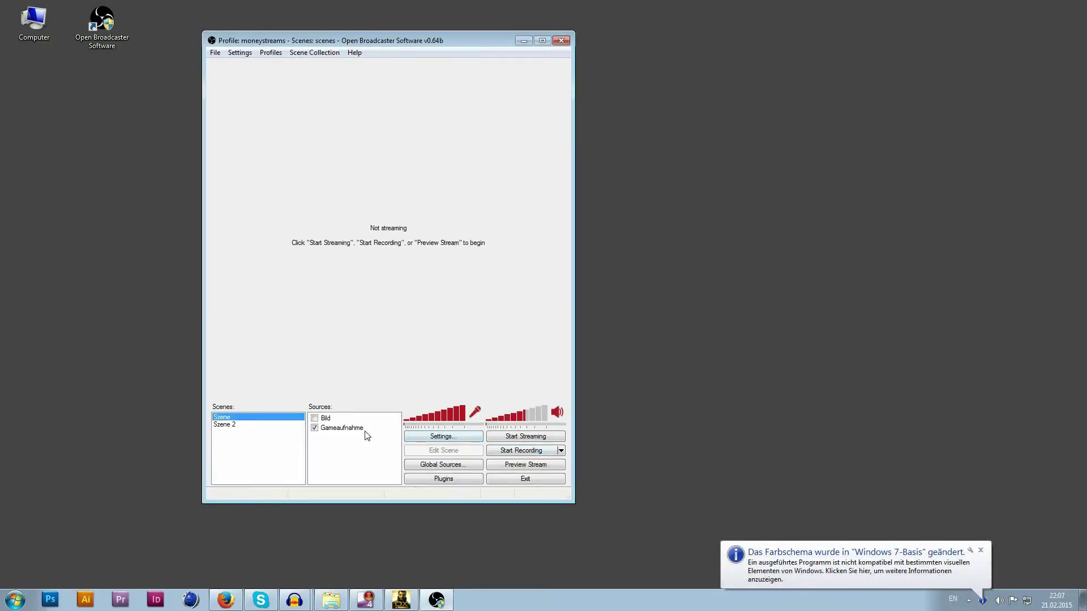
{"action": "left_click_drag", "start_coordinate": [383, 43], "coordinate": [451, 28]}
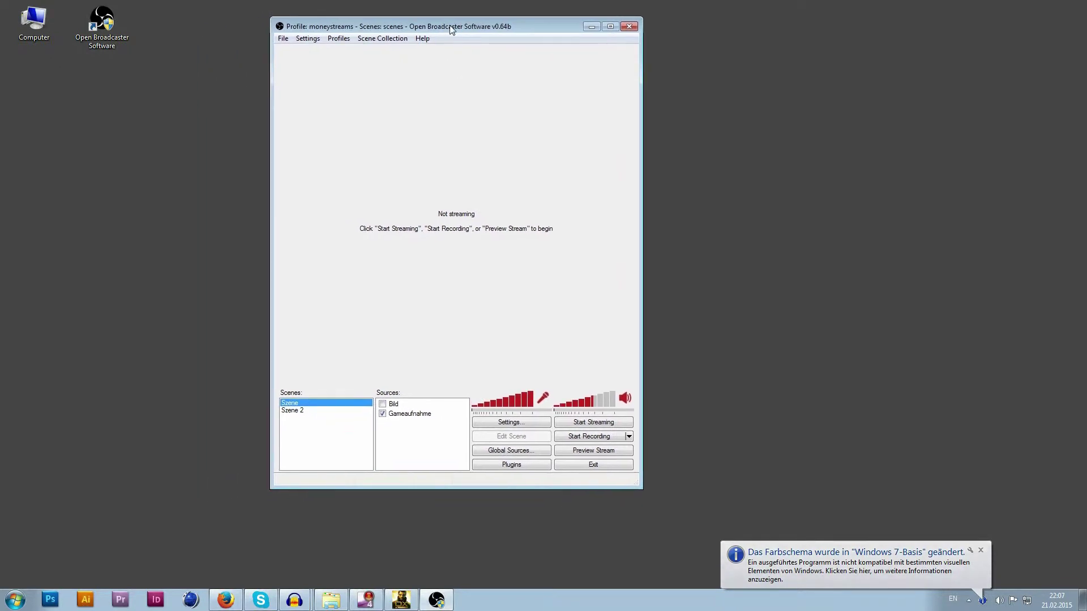
{"action": "left_click", "coordinate": [396, 415]}
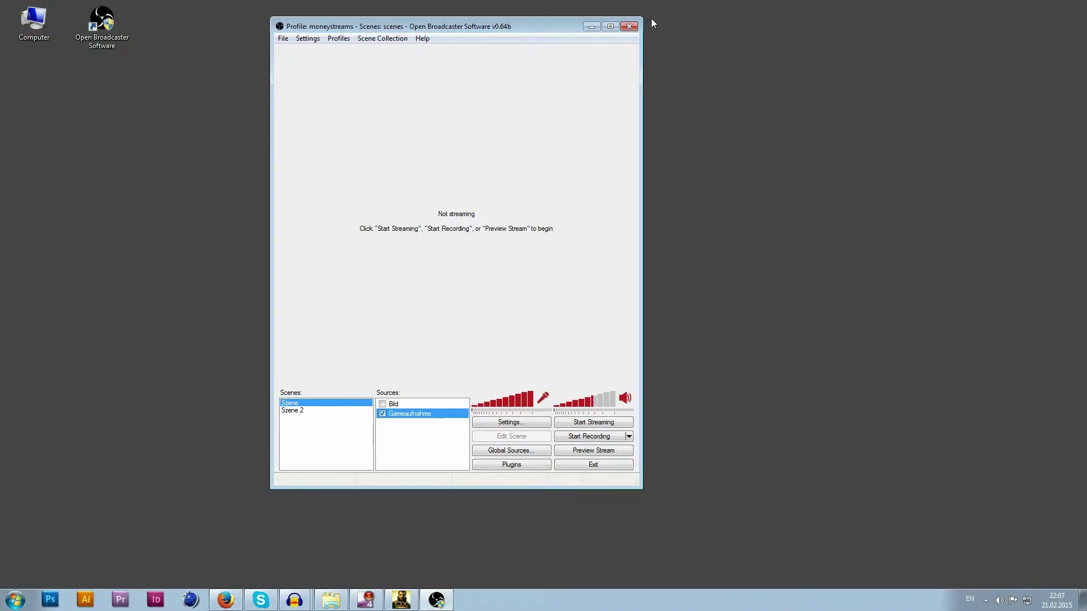
{"action": "left_click", "coordinate": [592, 28]}
Switch to Firefox and examine the YouTube channel's status and features, checking the account verification and the Live events feature.
{"action": "left_click", "coordinate": [227, 601]}
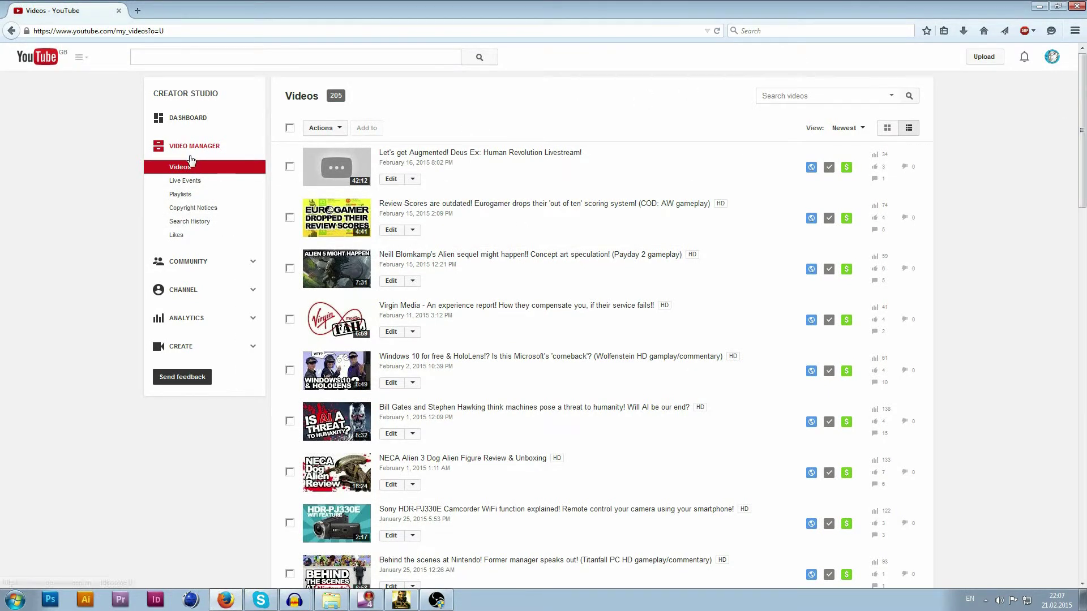
{"action": "left_click", "coordinate": [187, 292]}
{"action": "left_click", "coordinate": [184, 278]}
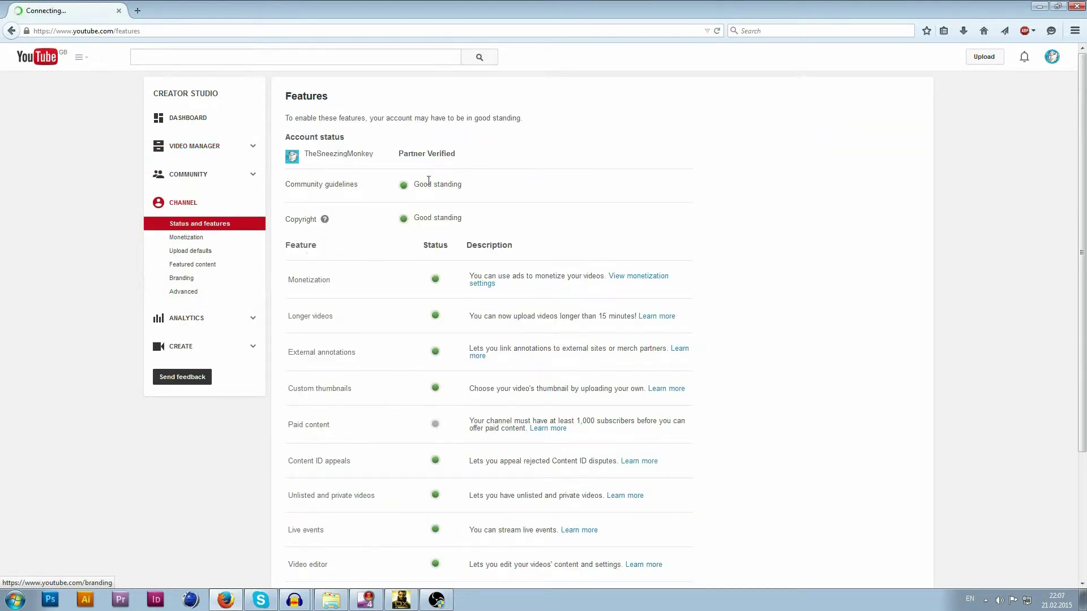
{"action": "left_click_drag", "start_coordinate": [407, 151], "coordinate": [468, 151]}
{"action": "left_click", "coordinate": [468, 151]}
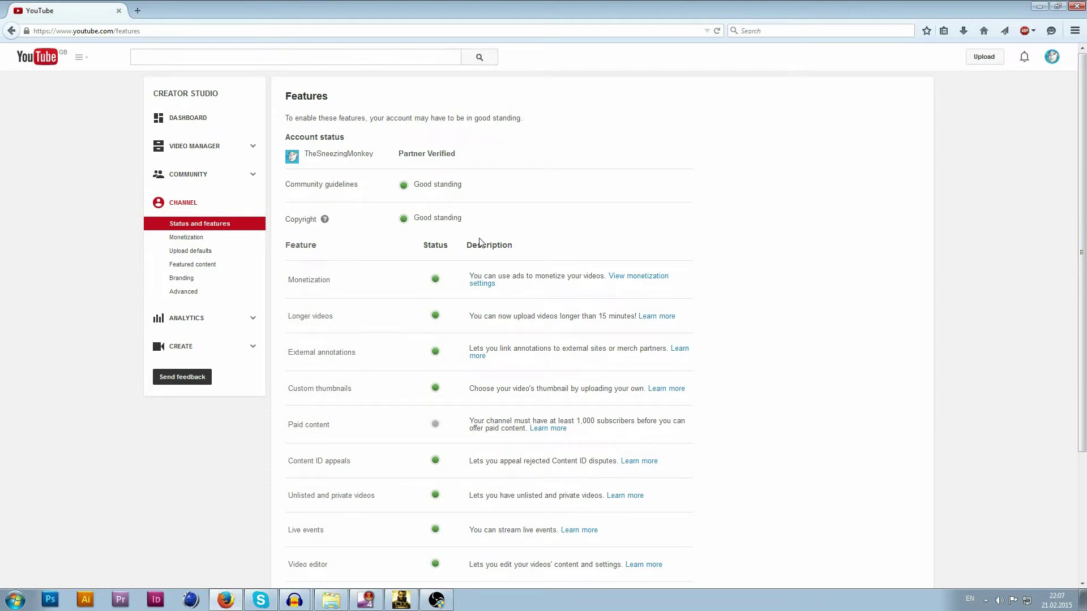
{"action": "scroll", "coordinate": [480, 242], "scroll_direction": "down", "scroll_amount": 2}
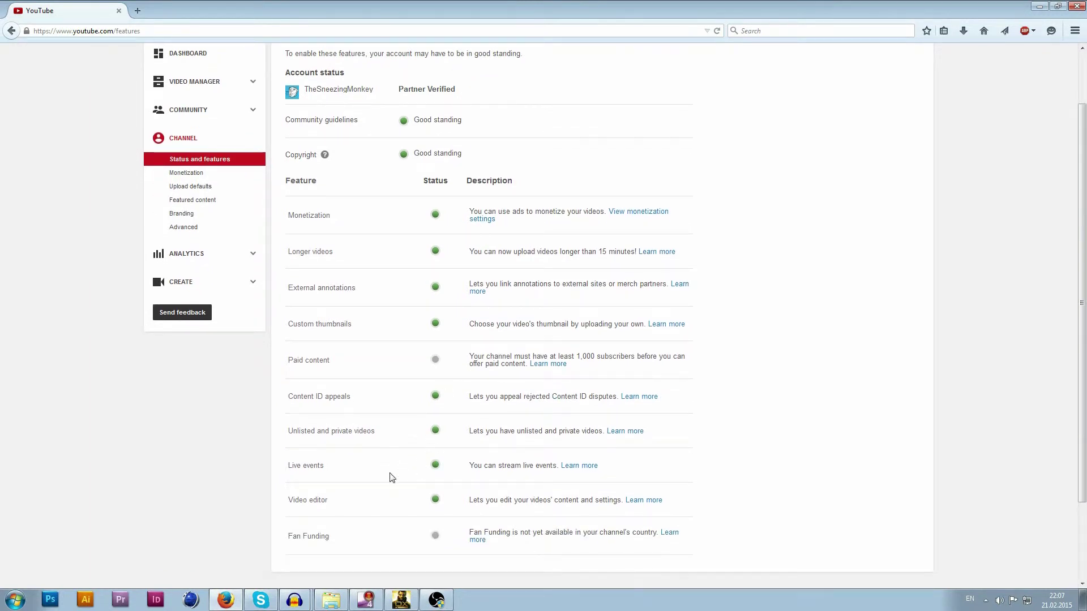
{"action": "left_click_drag", "start_coordinate": [287, 465], "coordinate": [326, 468]}
{"action": "left_click", "coordinate": [407, 468]}
{"action": "mouse_move", "coordinate": [436, 469]}
{"action": "scroll", "coordinate": [446, 441], "scroll_direction": "up", "scroll_amount": 1}
{"action": "scroll", "coordinate": [446, 453], "scroll_direction": "down", "scroll_amount": 1}
{"action": "scroll", "coordinate": [284, 286], "scroll_direction": "up", "scroll_amount": 1}
Start a new live event from the Live Events section of the Video Manager.
{"action": "left_click", "coordinate": [217, 146]}
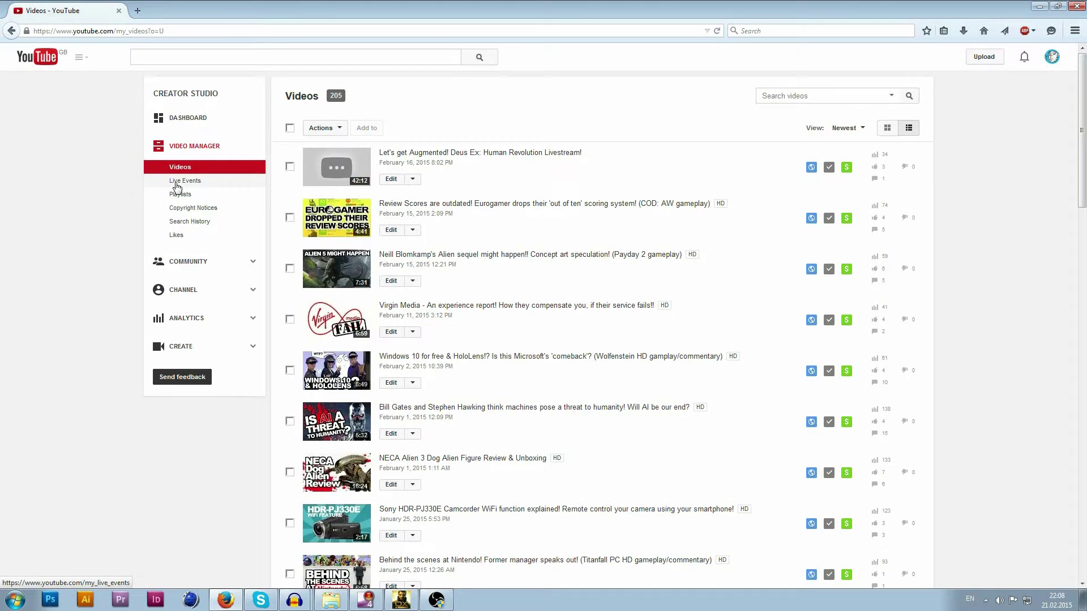
{"action": "left_click", "coordinate": [180, 182]}
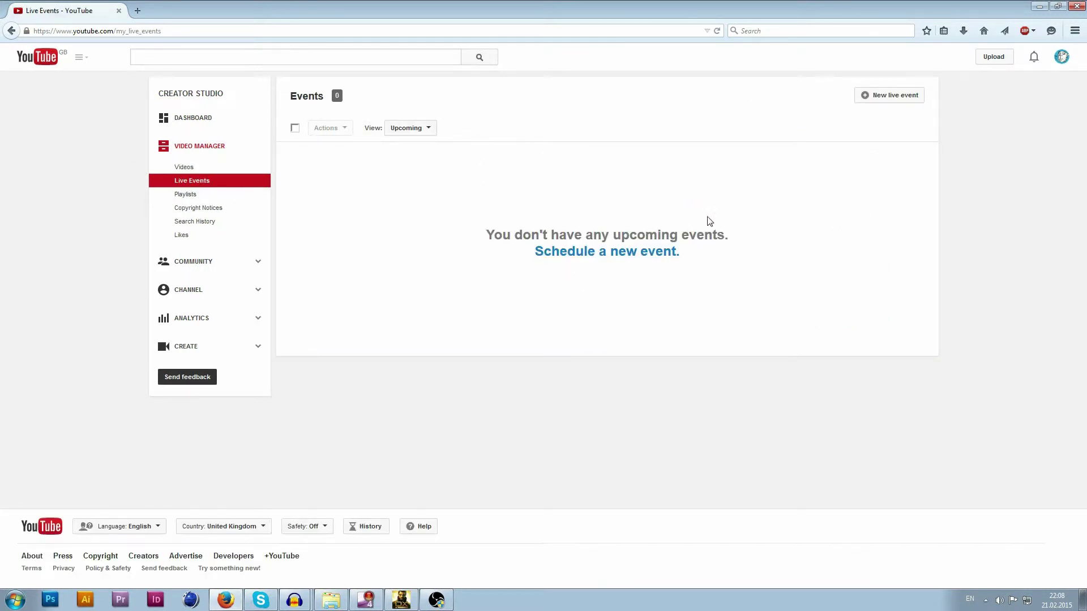
{"action": "left_click", "coordinate": [890, 97]}
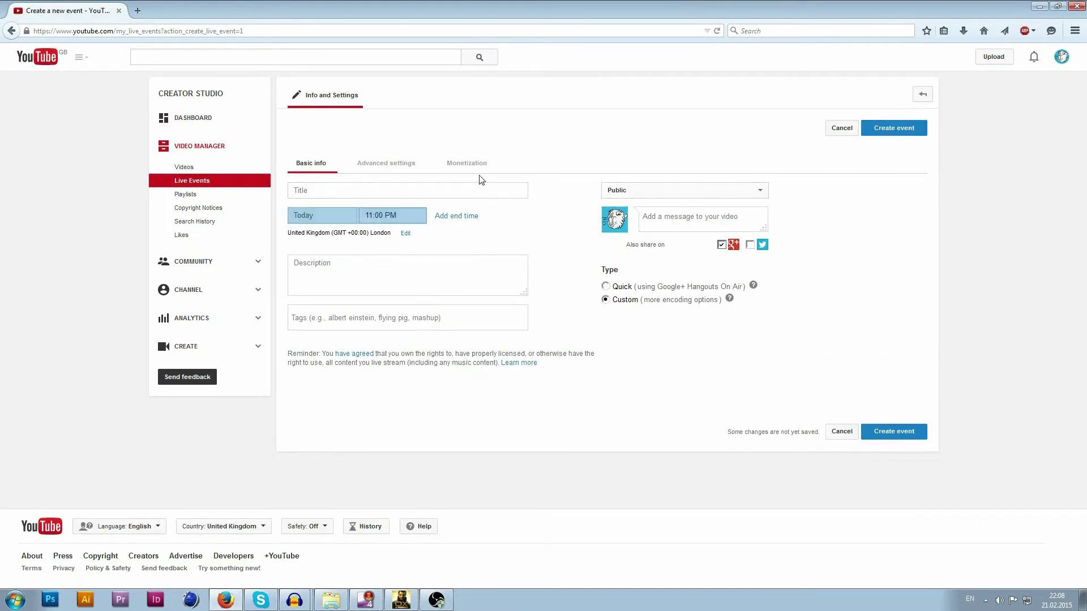
Title the live event "test" and view the available start times.
{"action": "left_click", "coordinate": [344, 190]}
{"action": "type", "text": "test"}
{"action": "key", "text": "BackSpace"}
{"action": "key", "text": "BackSpace"}
{"action": "key", "text": "BackSpace"}
{"action": "type", "text": "e"}
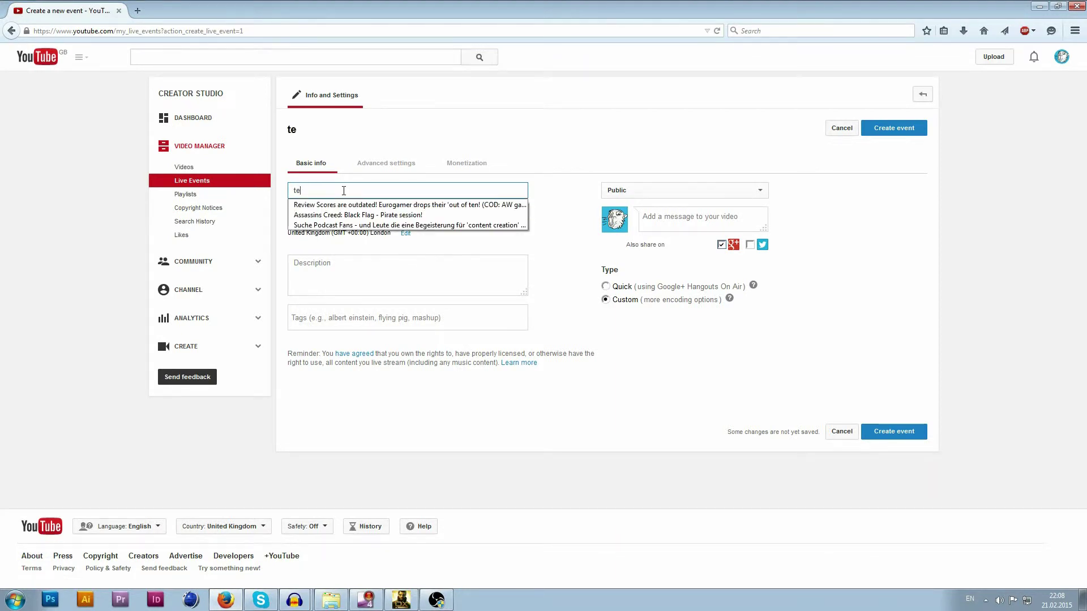
{"action": "type", "text": "st"}
{"action": "key", "text": "Tab"}
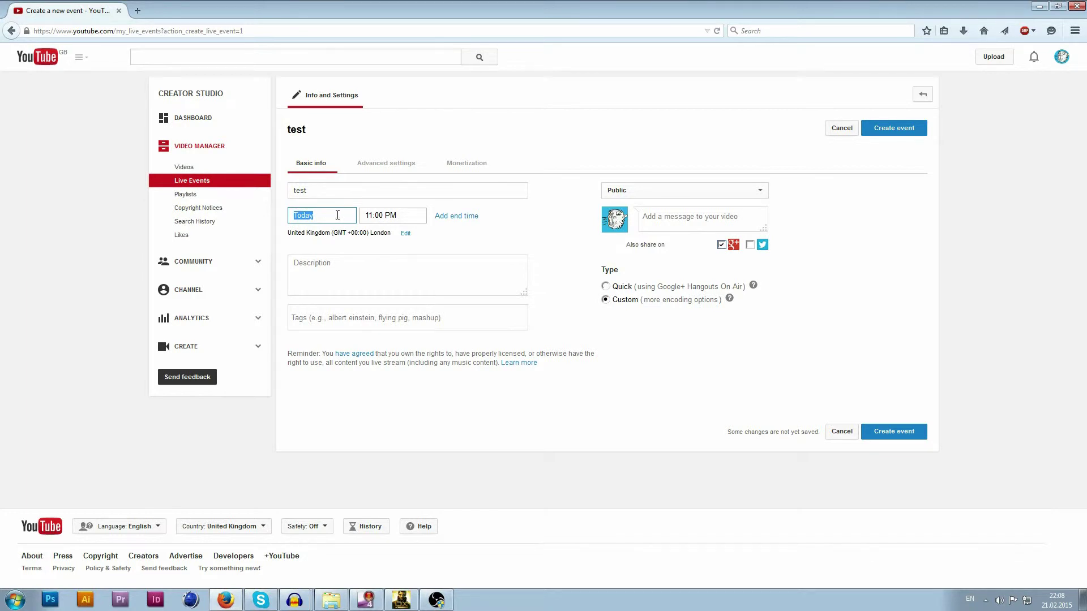
{"action": "left_click", "coordinate": [409, 213]}
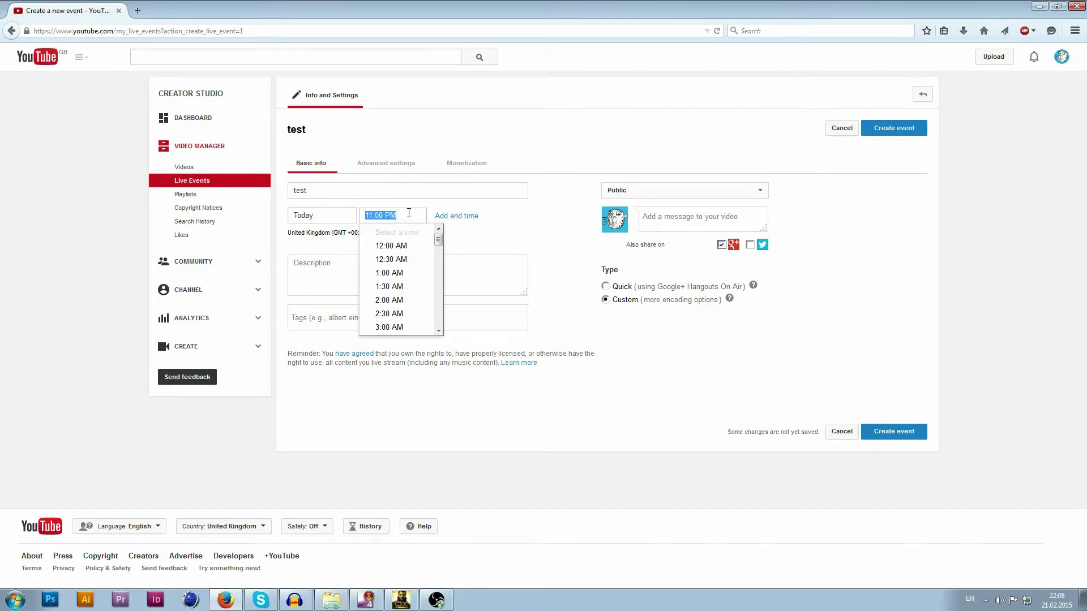
{"action": "left_click", "coordinate": [506, 218]}
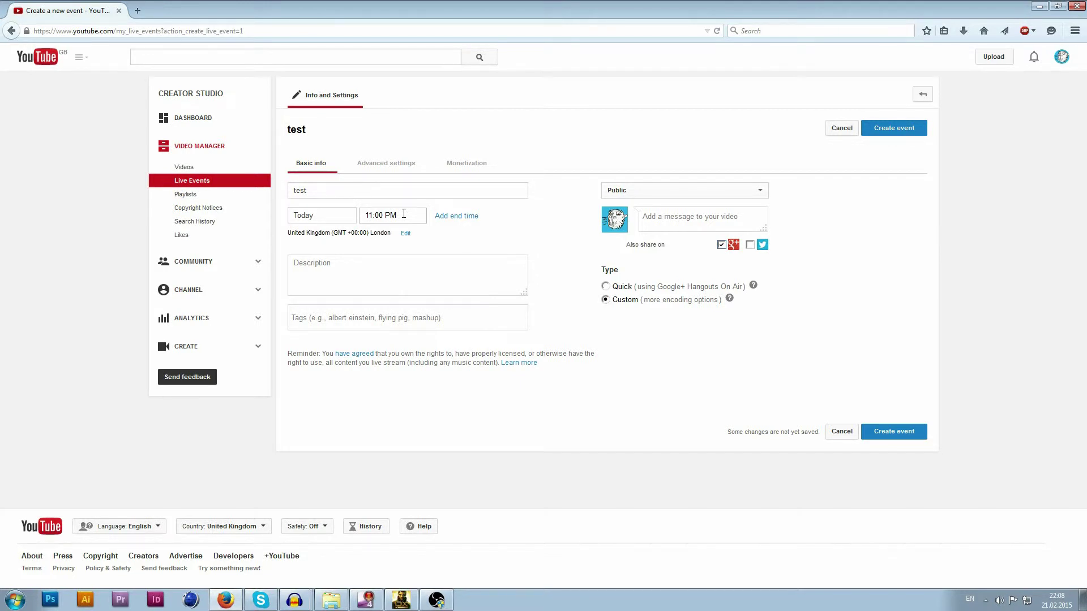
Enter "test" as the event's description and add the tag "test".
{"action": "left_click", "coordinate": [345, 274]}
{"action": "type", "text": "test"}
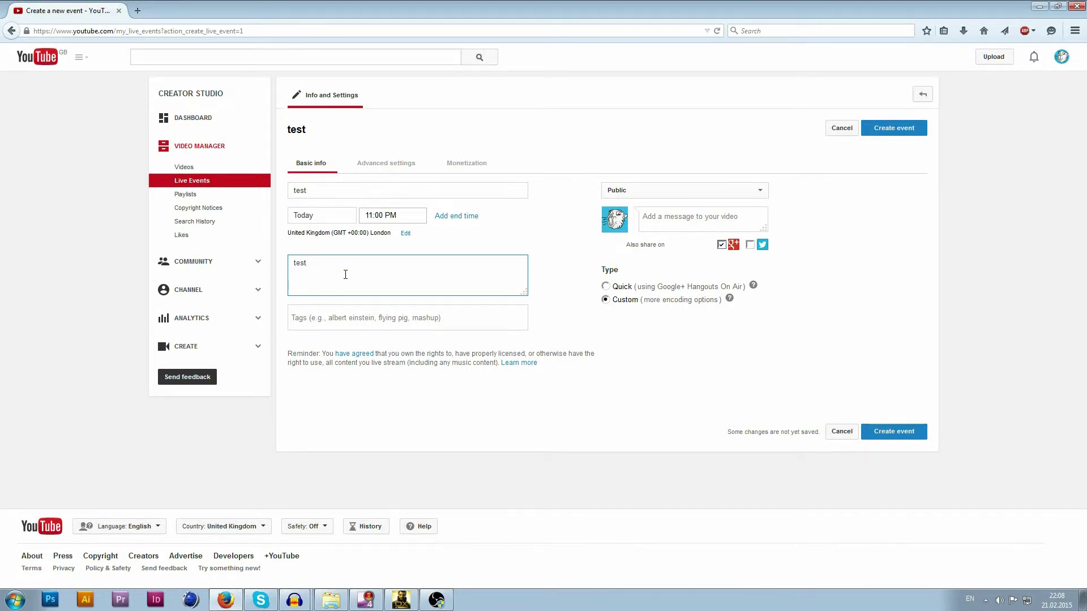
{"action": "left_click", "coordinate": [333, 317]}
{"action": "type", "text": "test"}
{"action": "key", "text": "Return"}
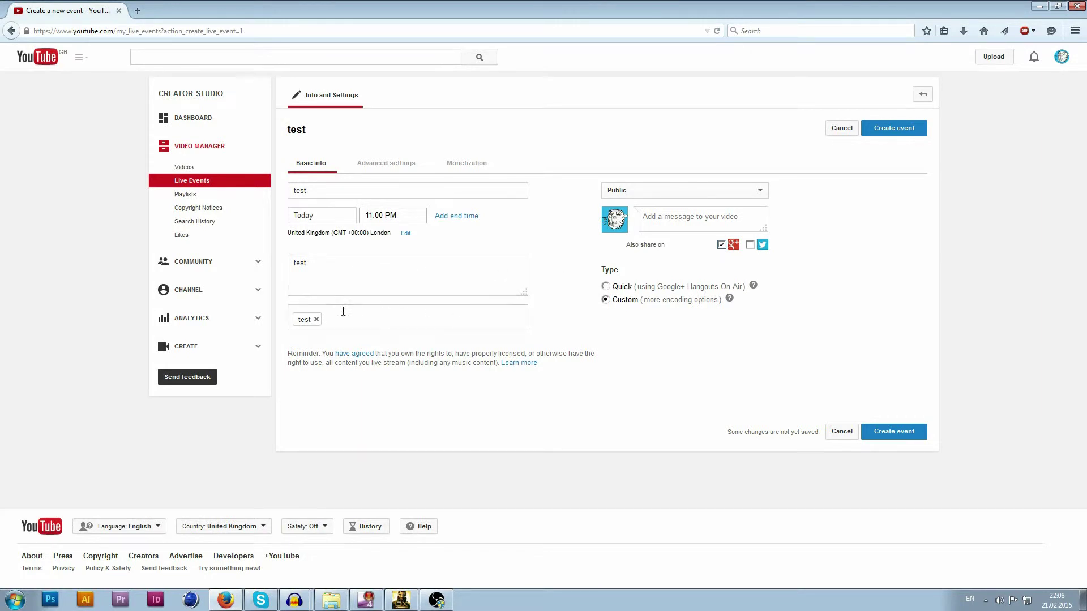
Review the event's privacy choices, its monetization option and its advanced settings.
{"action": "left_click", "coordinate": [657, 190]}
{"action": "left_click", "coordinate": [658, 190]}
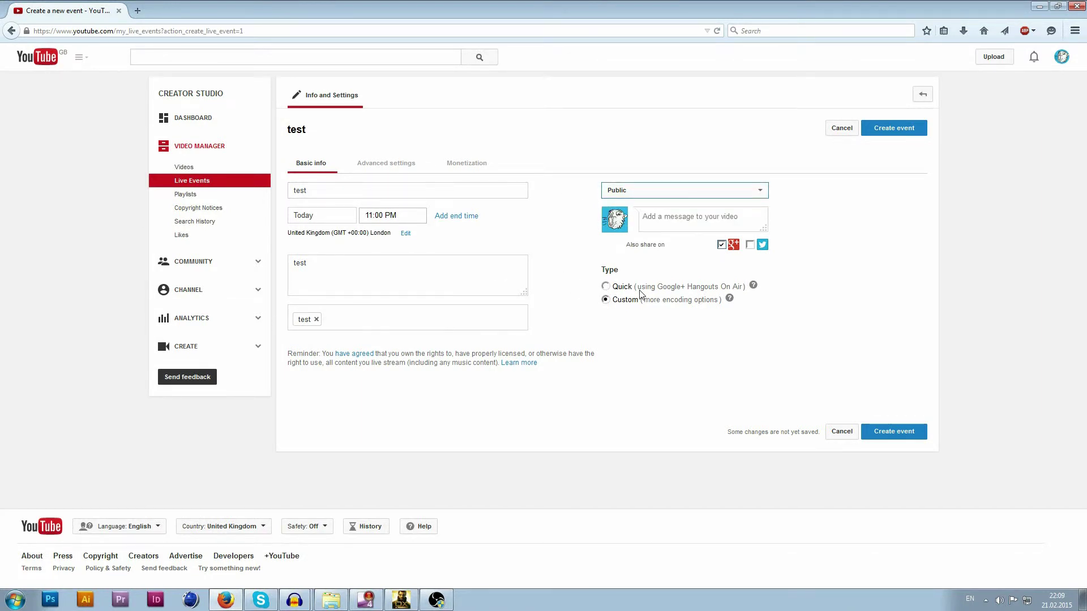
{"action": "left_click", "coordinate": [459, 163]}
{"action": "left_click", "coordinate": [295, 185]}
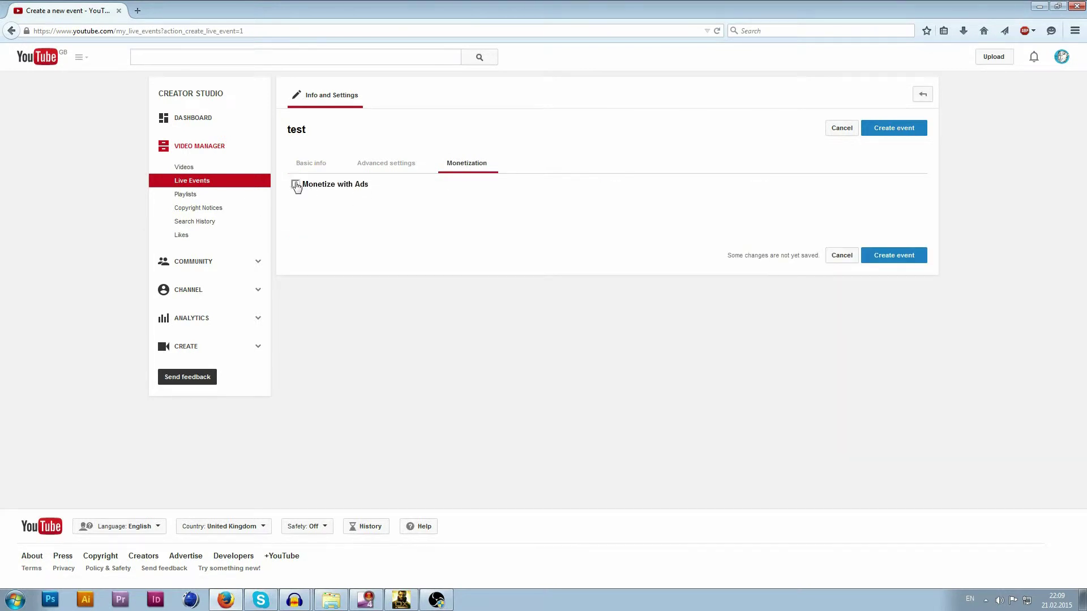
{"action": "left_click", "coordinate": [380, 169]}
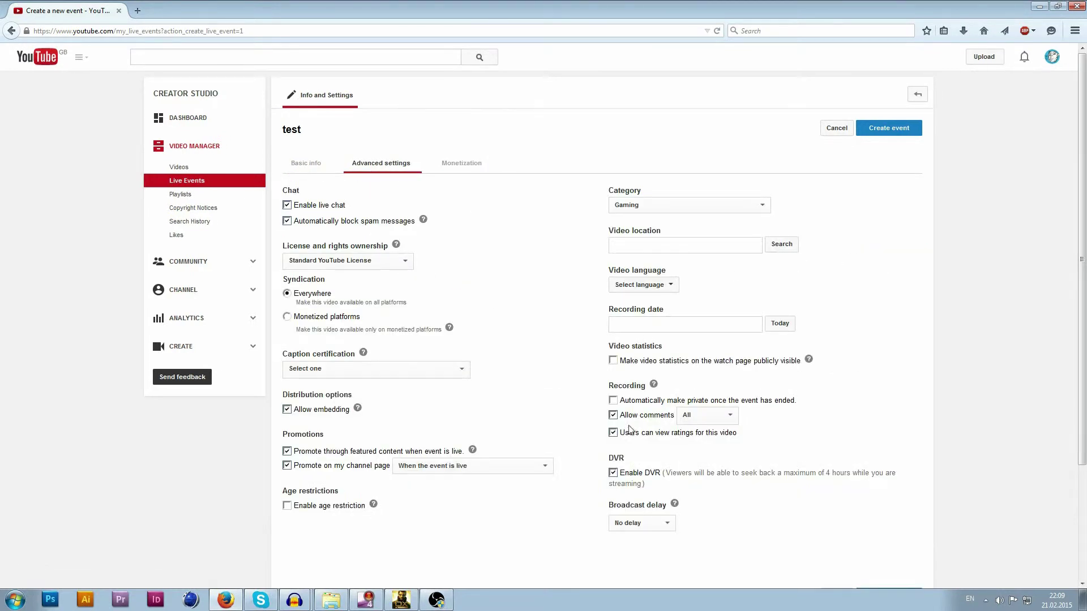
{"action": "left_click", "coordinate": [315, 169]}
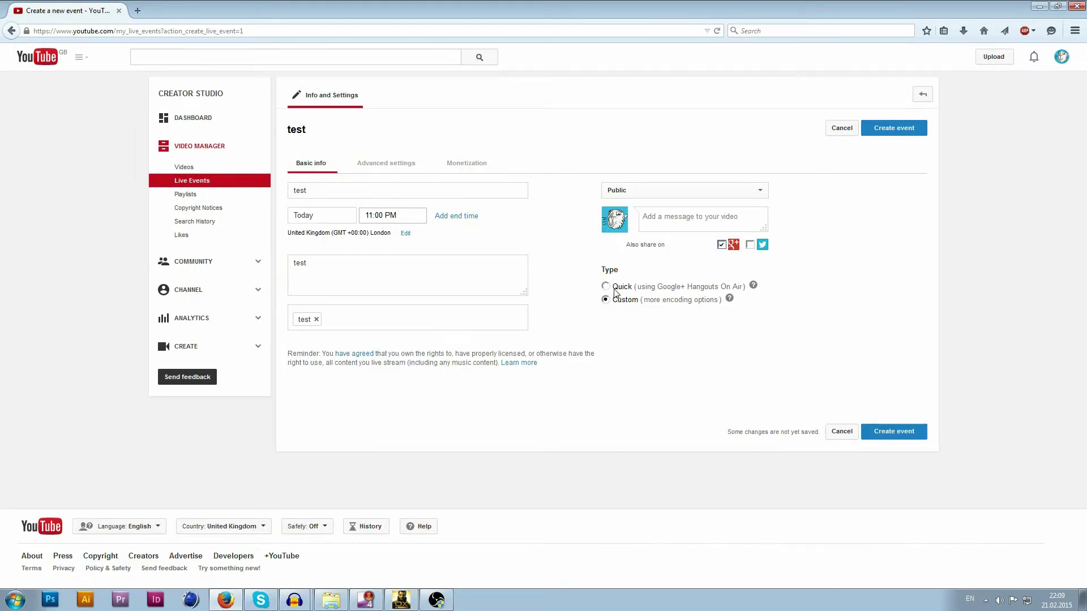
Create the live event with the Custom type.
{"action": "left_click_drag", "start_coordinate": [722, 301], "coordinate": [617, 291]}
{"action": "left_click", "coordinate": [782, 297]}
{"action": "left_click", "coordinate": [909, 131]}
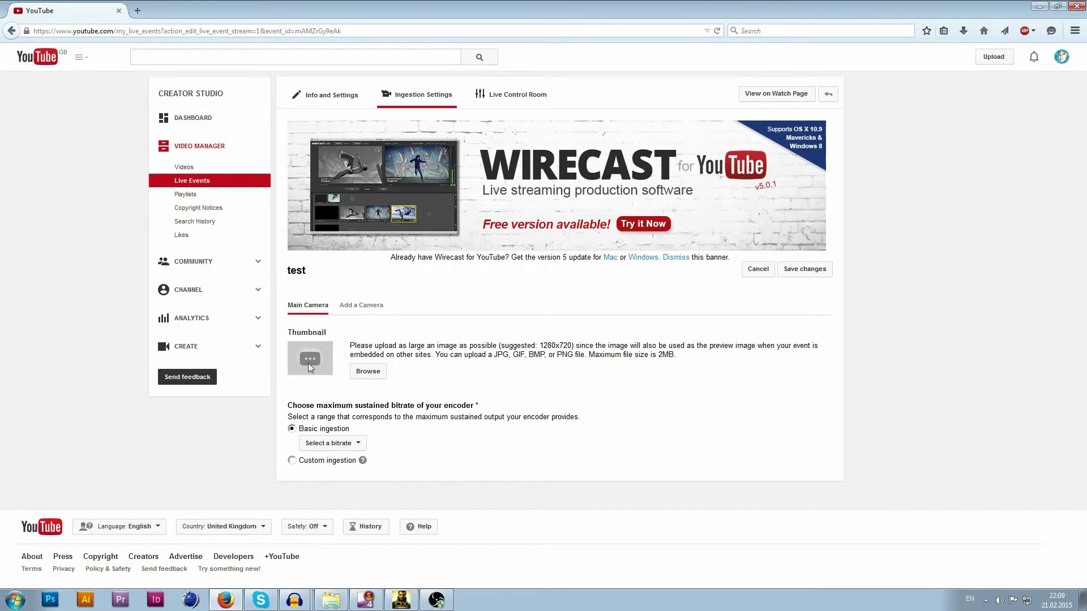
Upload the deusex image from the Livestreams folder as the main camera's thumbnail.
{"action": "left_click", "coordinate": [366, 373]}
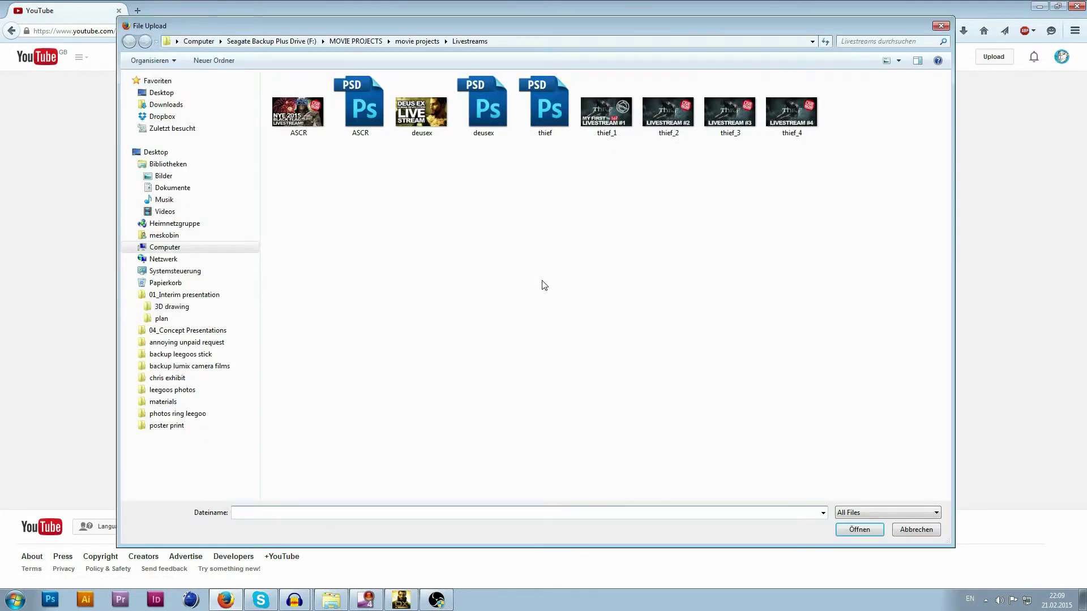
{"action": "left_click", "coordinate": [450, 111]}
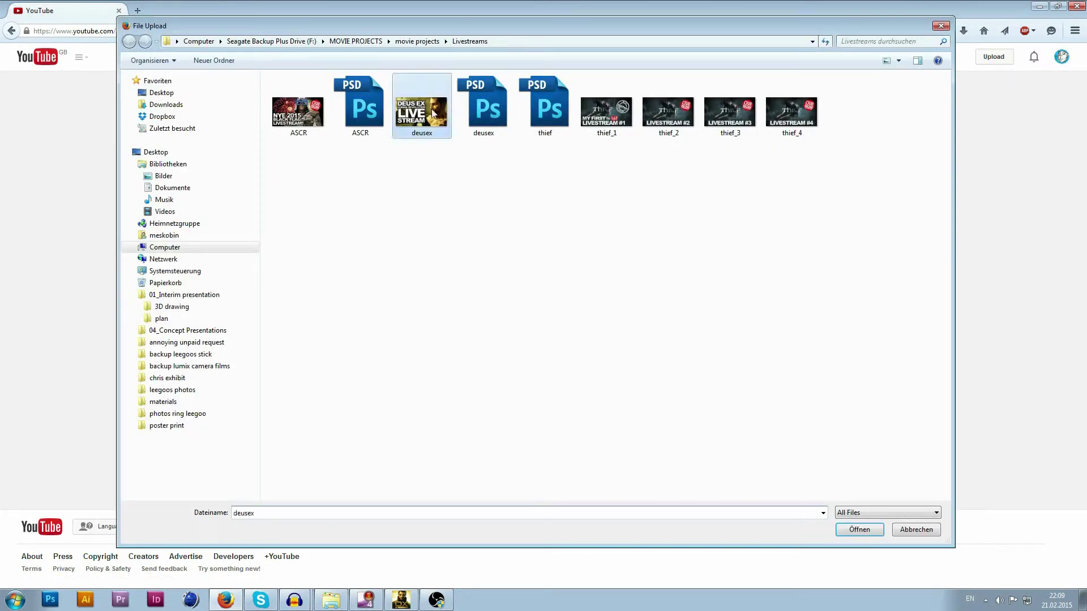
{"action": "left_click", "coordinate": [869, 528]}
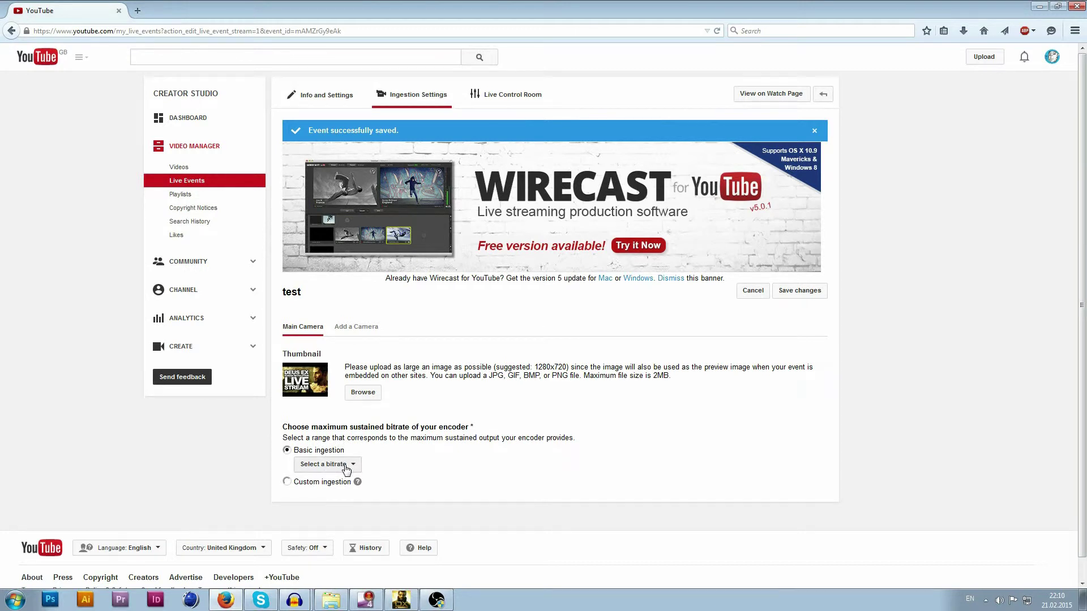
Compare the basic ingestion bitrate ranges with the maximum bitrate and buffer size in Open Broadcaster Software's encoding settings.
{"action": "left_click", "coordinate": [342, 465]}
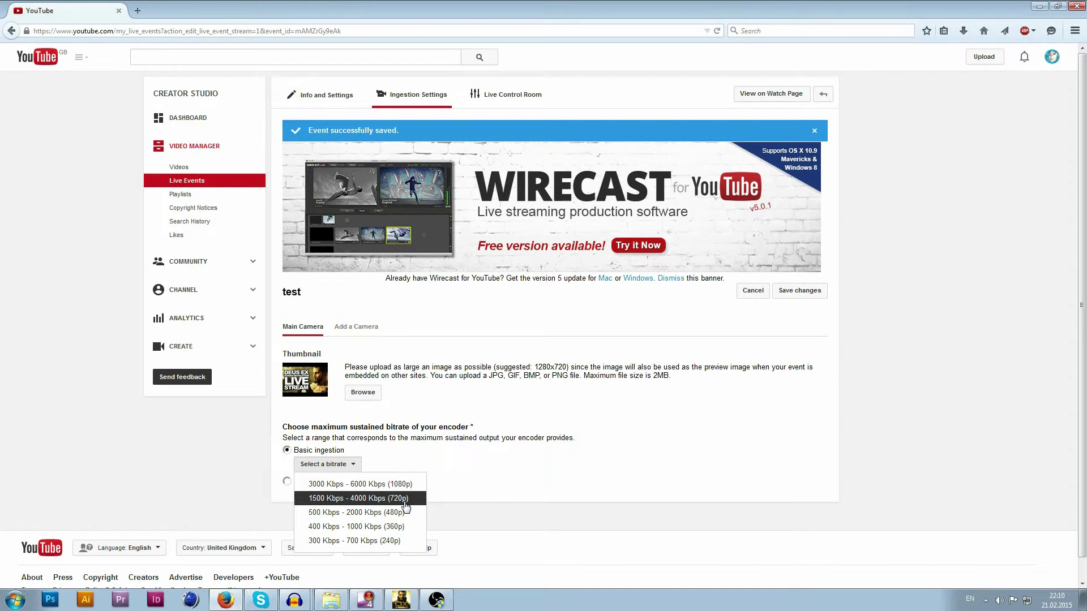
{"action": "left_click", "coordinate": [532, 507]}
{"action": "left_click", "coordinate": [437, 600]}
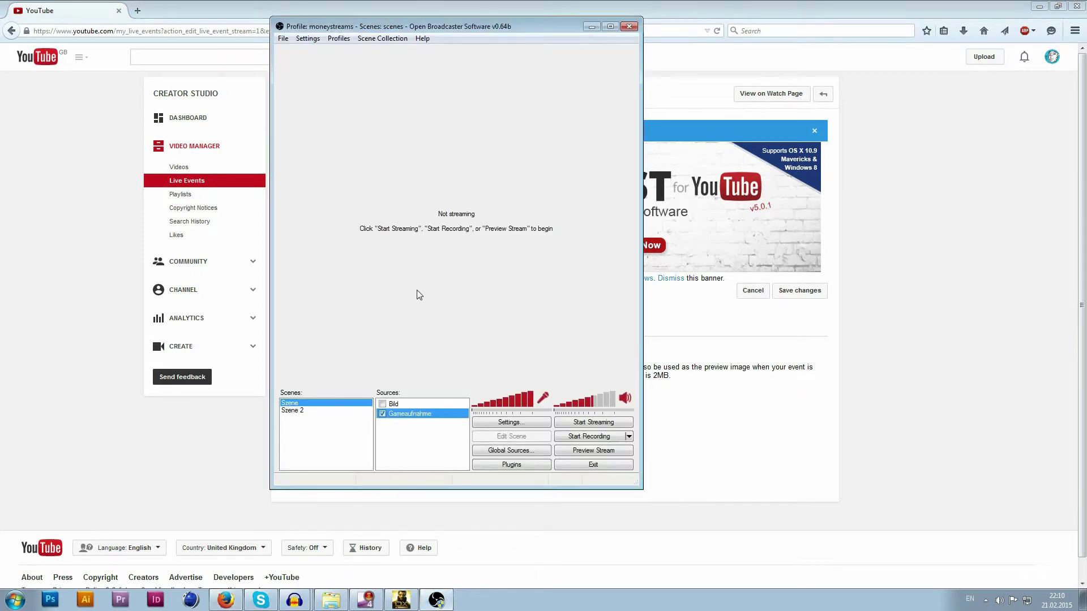
{"action": "left_click", "coordinate": [528, 424]}
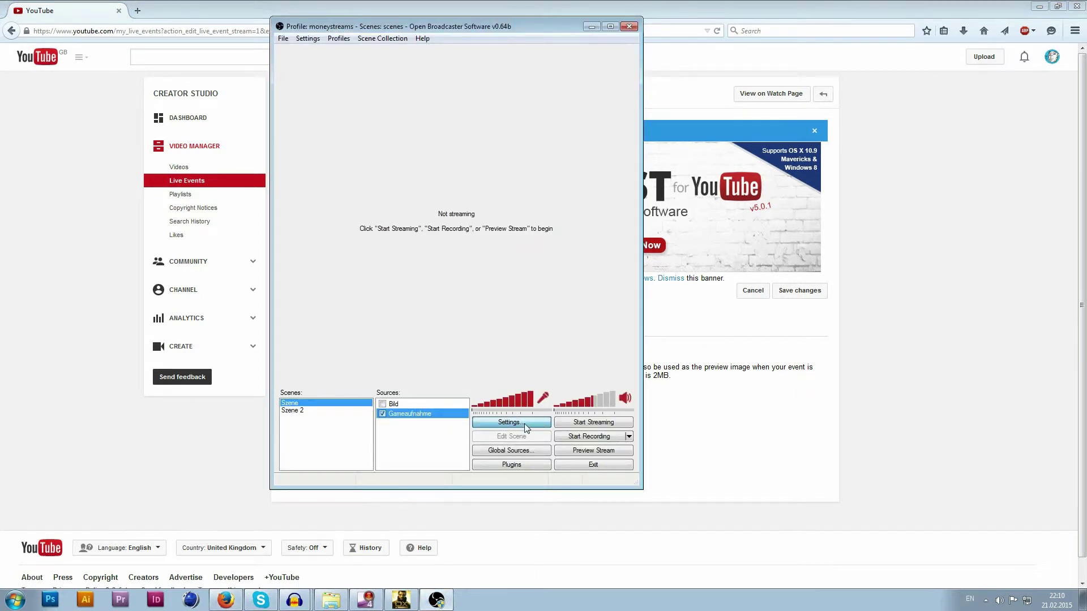
{"action": "left_click", "coordinate": [346, 140]}
{"action": "left_click", "coordinate": [342, 130]}
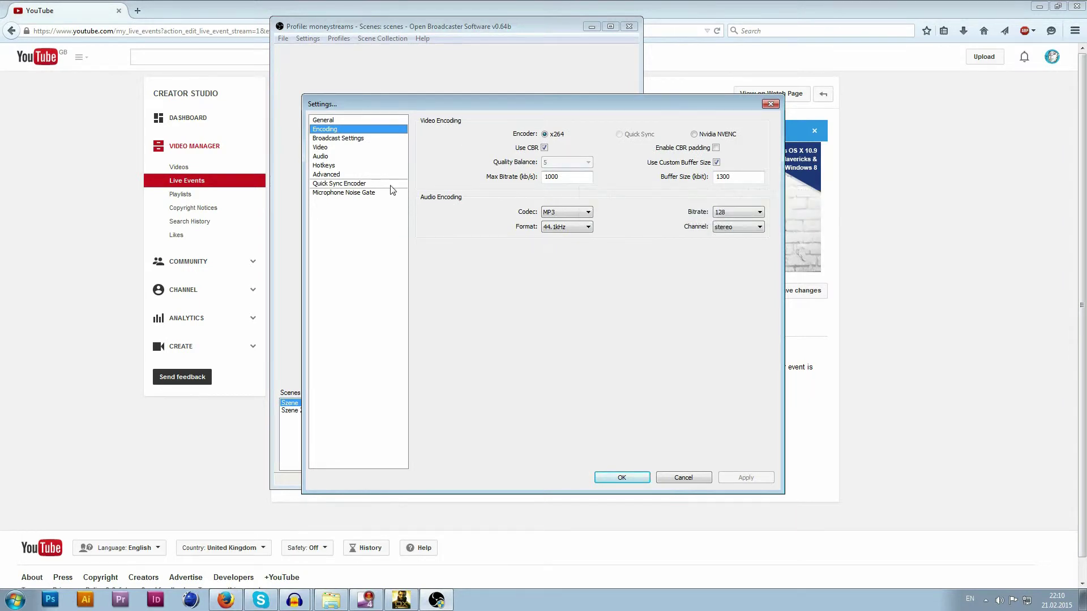
{"action": "left_click", "coordinate": [567, 177]}
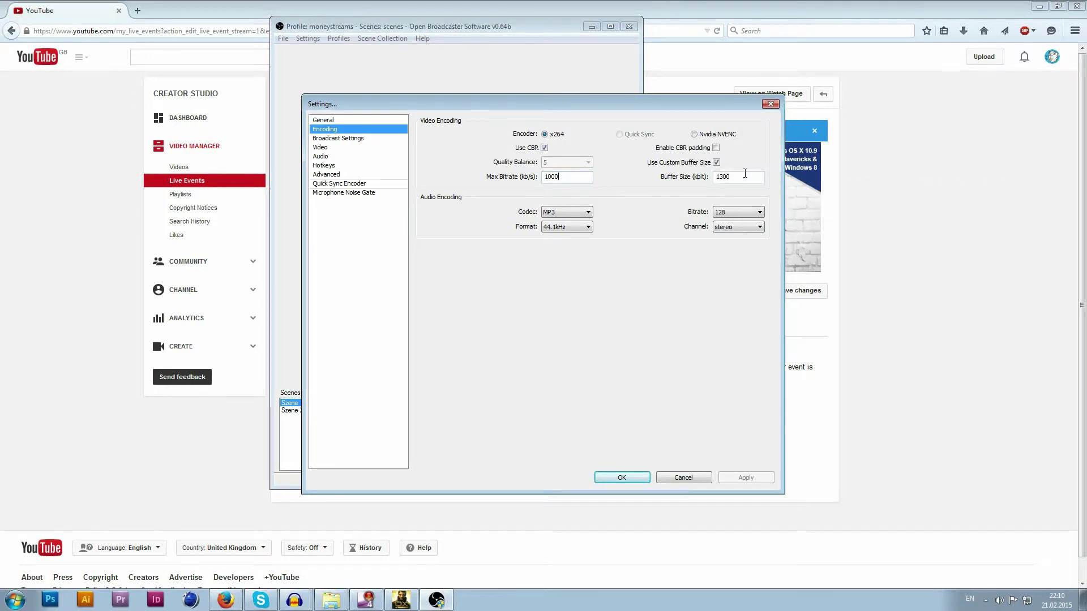
{"action": "left_click", "coordinate": [770, 106]}
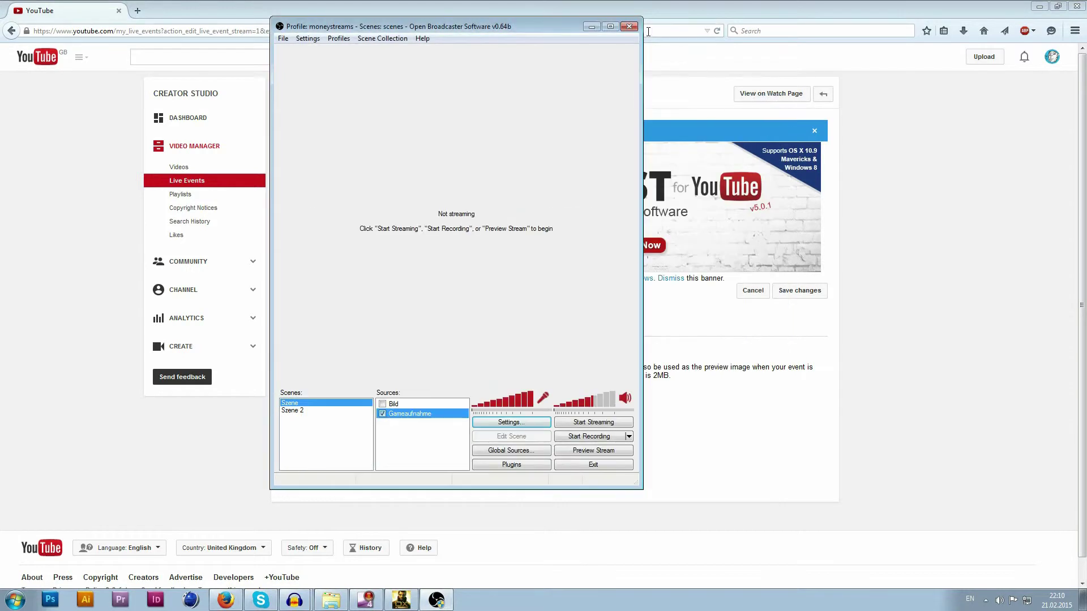
{"action": "left_click", "coordinate": [591, 27]}
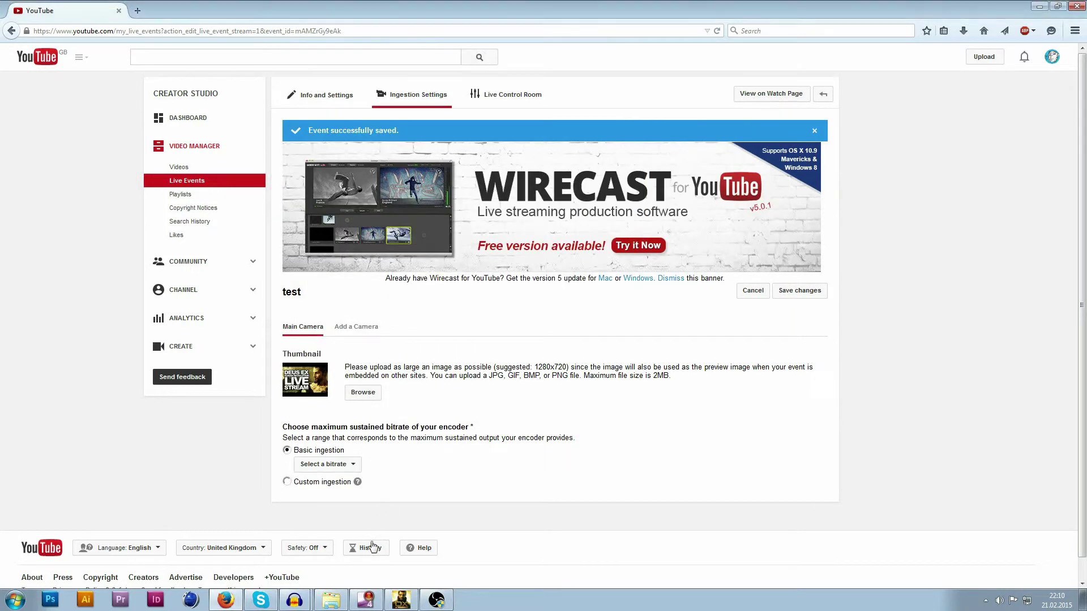
Set the basic ingestion bitrate to 500 Kbps - 2000 Kbps (480p) and choose Other encoders as the encoder.
{"action": "left_click", "coordinate": [352, 465]}
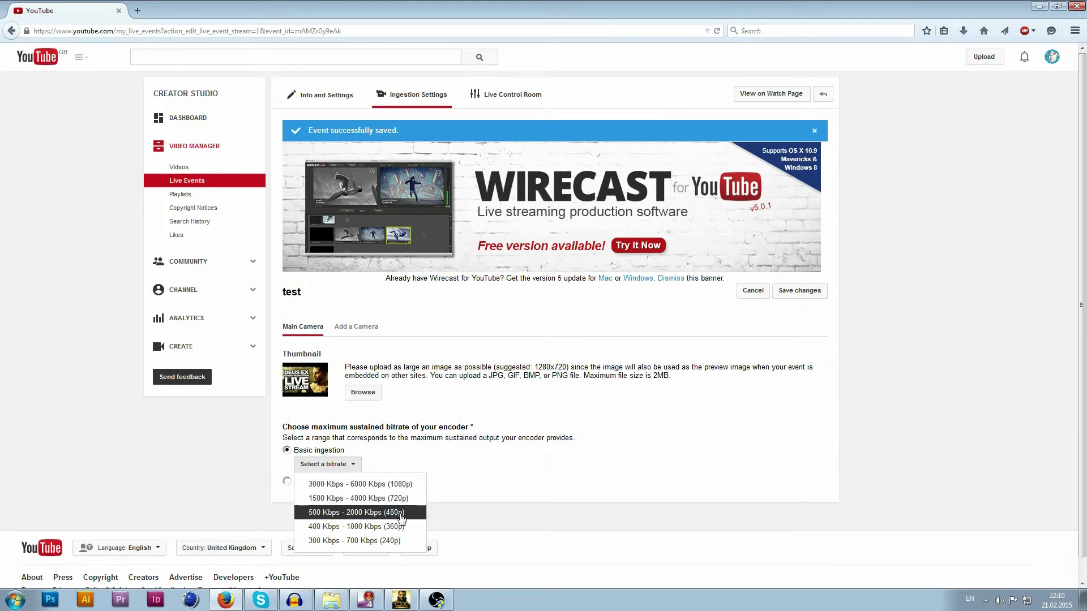
{"action": "left_click", "coordinate": [400, 514]}
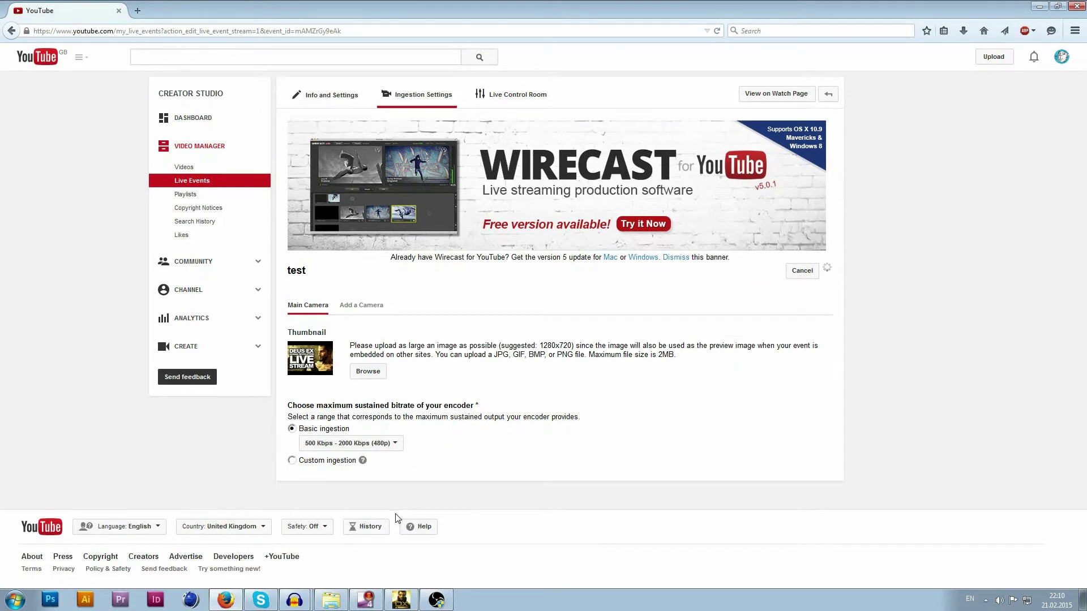
{"action": "scroll", "coordinate": [548, 461], "scroll_direction": "down", "scroll_amount": 5}
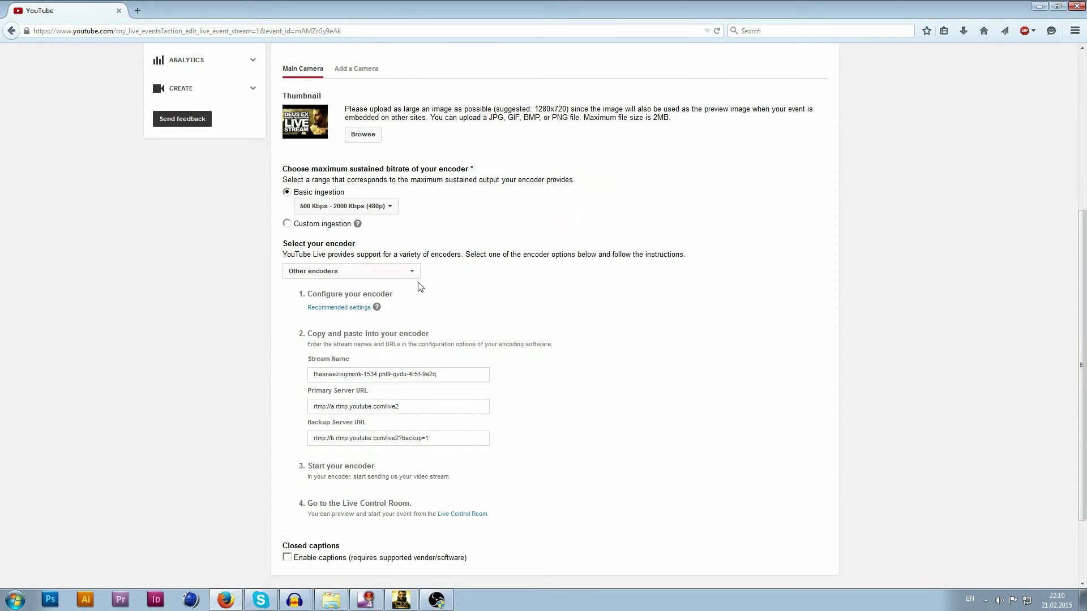
{"action": "left_click", "coordinate": [339, 272]}
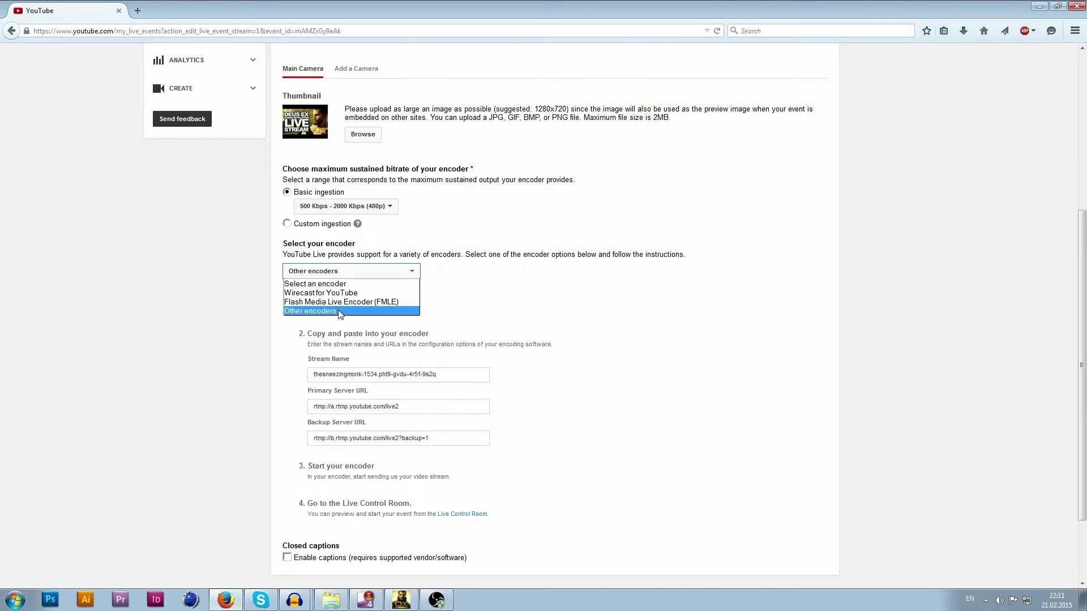
{"action": "left_click", "coordinate": [340, 312]}
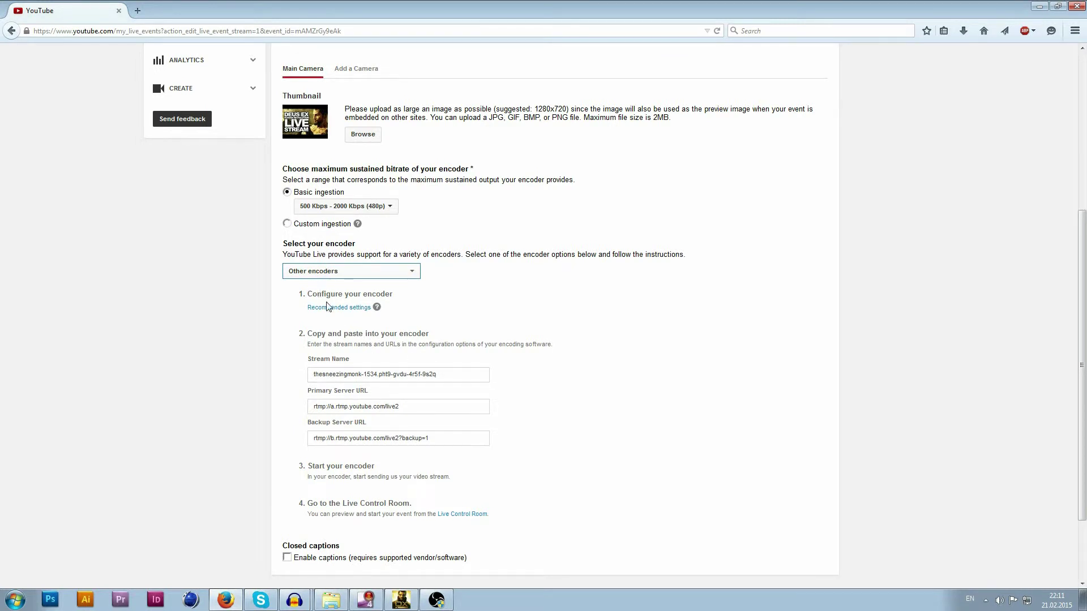
Copy the event's stream name into the Play Path/Stream Key field of Open Broadcaster Software's broadcast settings and apply it.
{"action": "left_click_drag", "start_coordinate": [458, 373], "coordinate": [291, 375]}
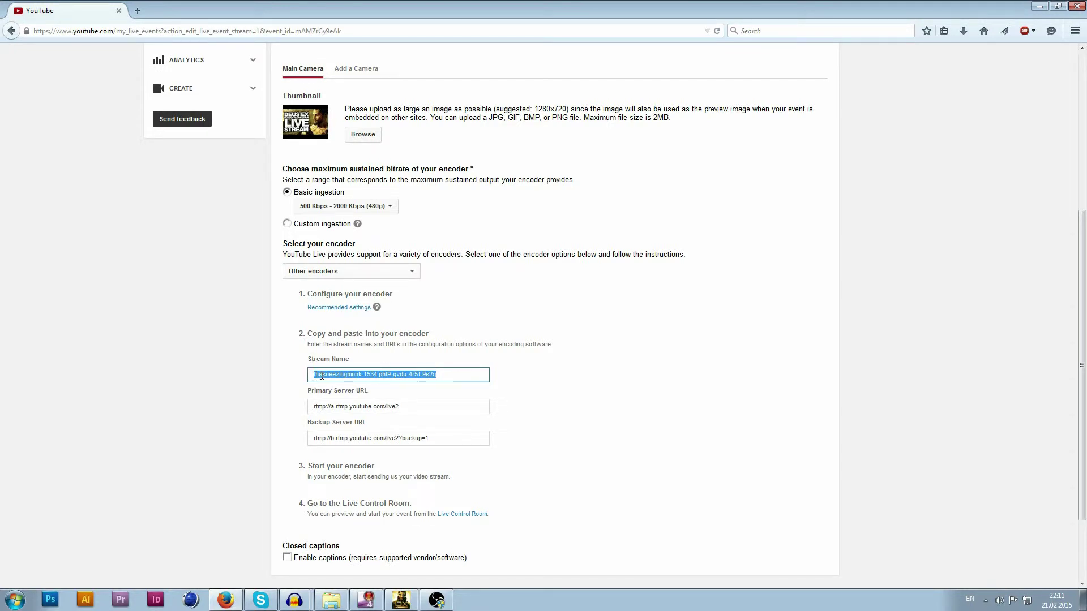
{"action": "right_click", "coordinate": [396, 374]}
{"action": "left_click", "coordinate": [430, 412]}
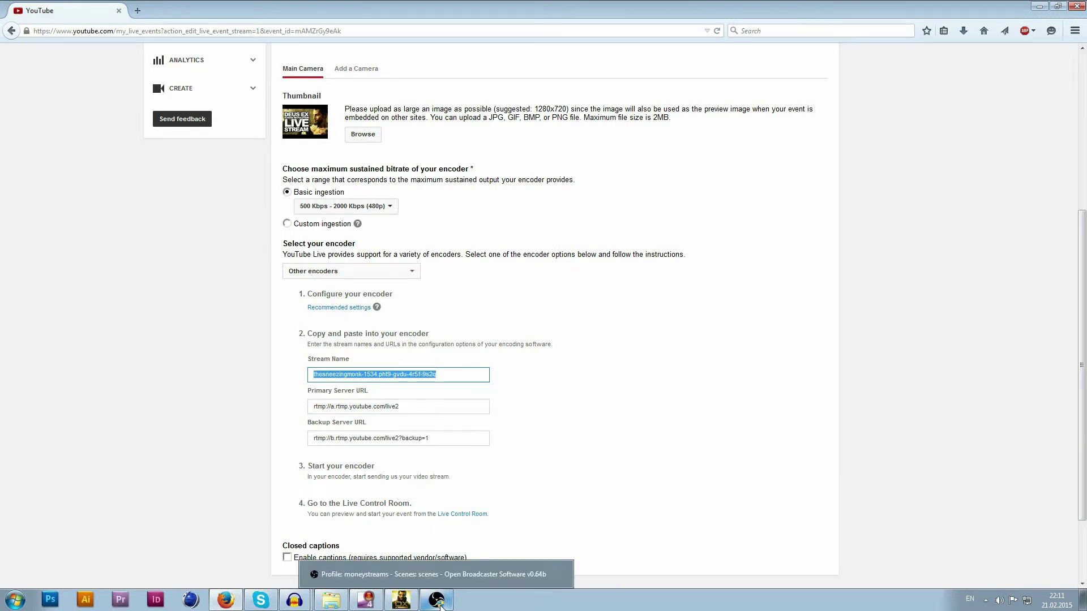
{"action": "left_click", "coordinate": [440, 575]}
{"action": "left_click", "coordinate": [476, 424]}
{"action": "left_click", "coordinate": [358, 147]}
{"action": "left_click", "coordinate": [354, 138]}
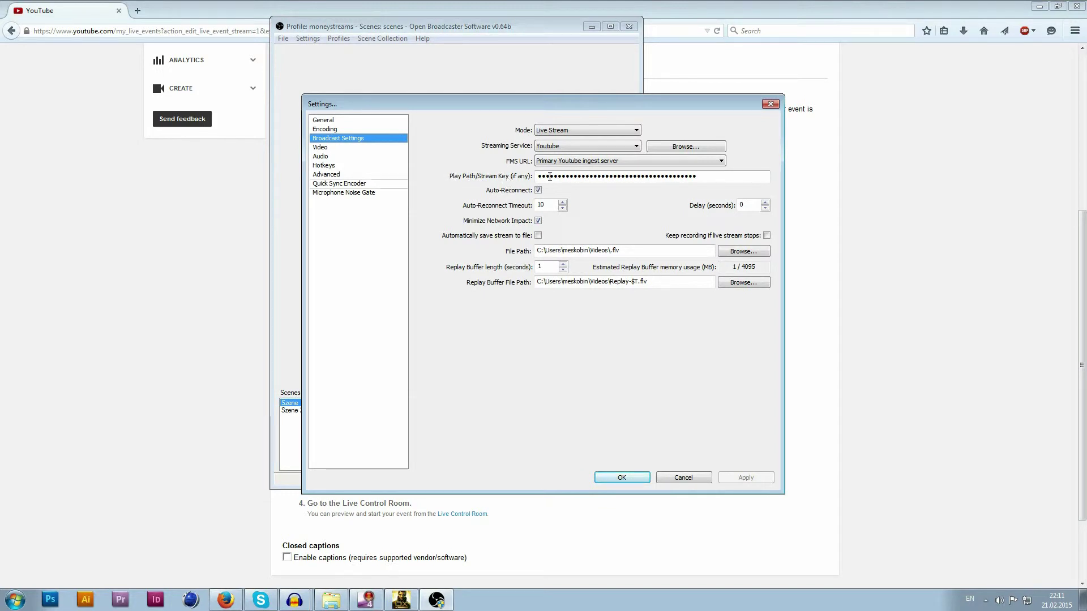
{"action": "left_click_drag", "start_coordinate": [702, 176], "coordinate": [474, 180]}
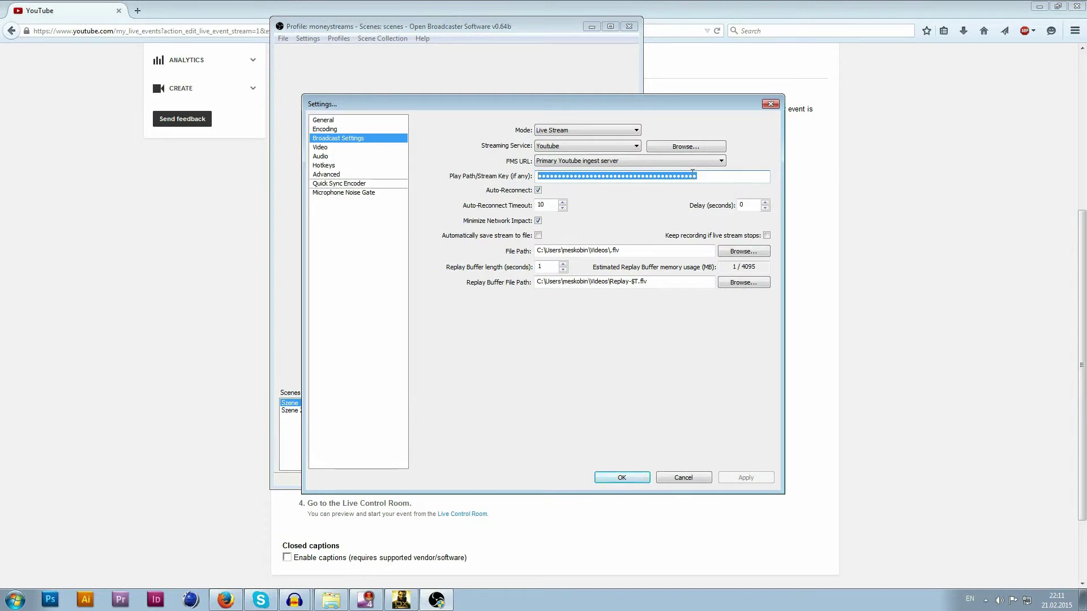
{"action": "key", "text": "ctrl+v"}
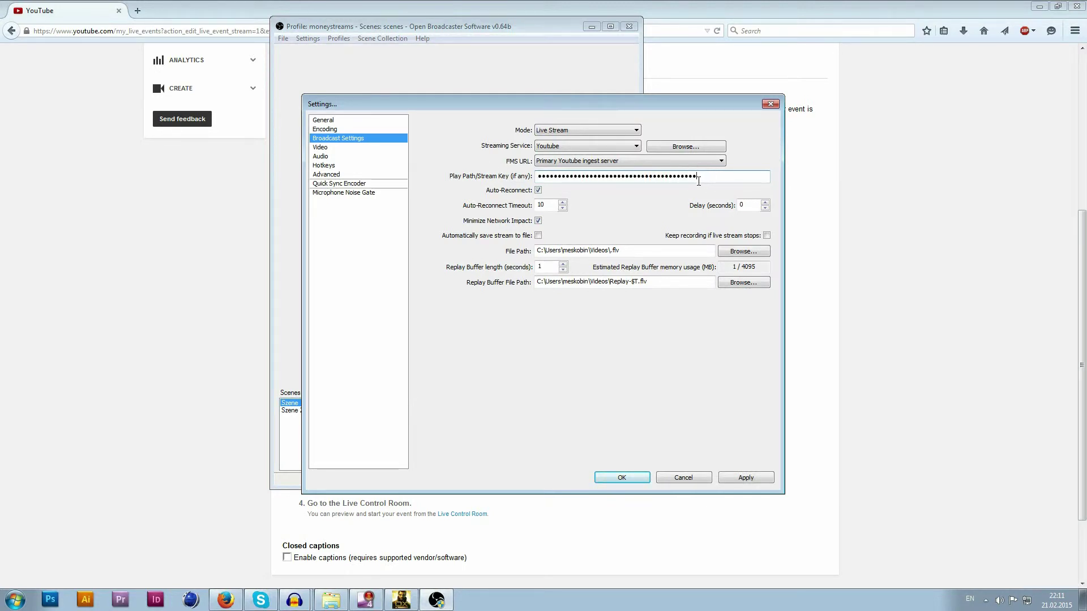
{"action": "left_click", "coordinate": [745, 479]}
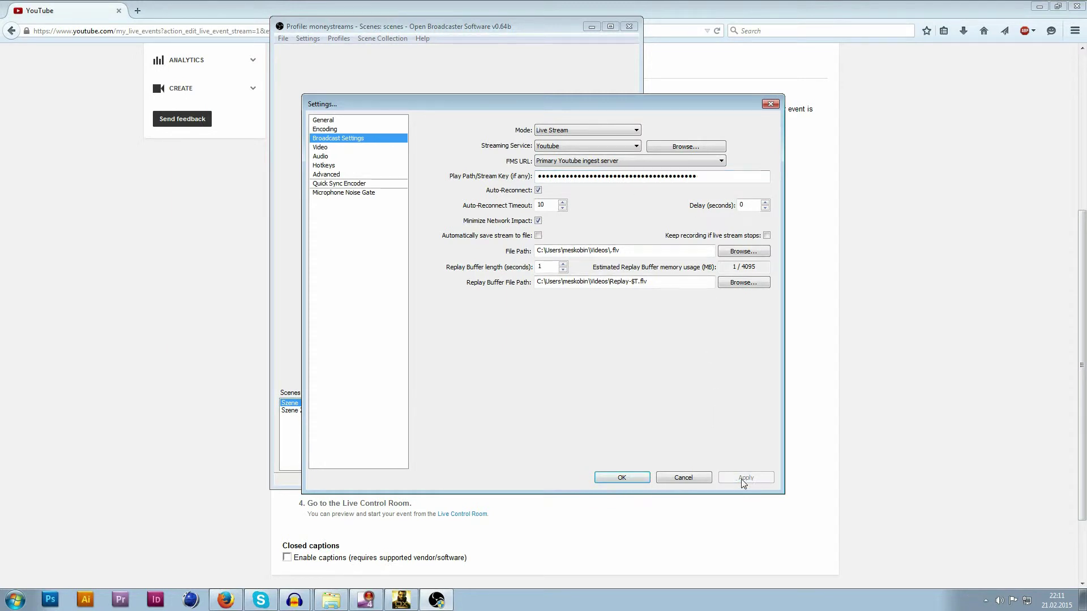
{"action": "left_click", "coordinate": [622, 477]}
{"action": "left_click", "coordinate": [591, 26]}
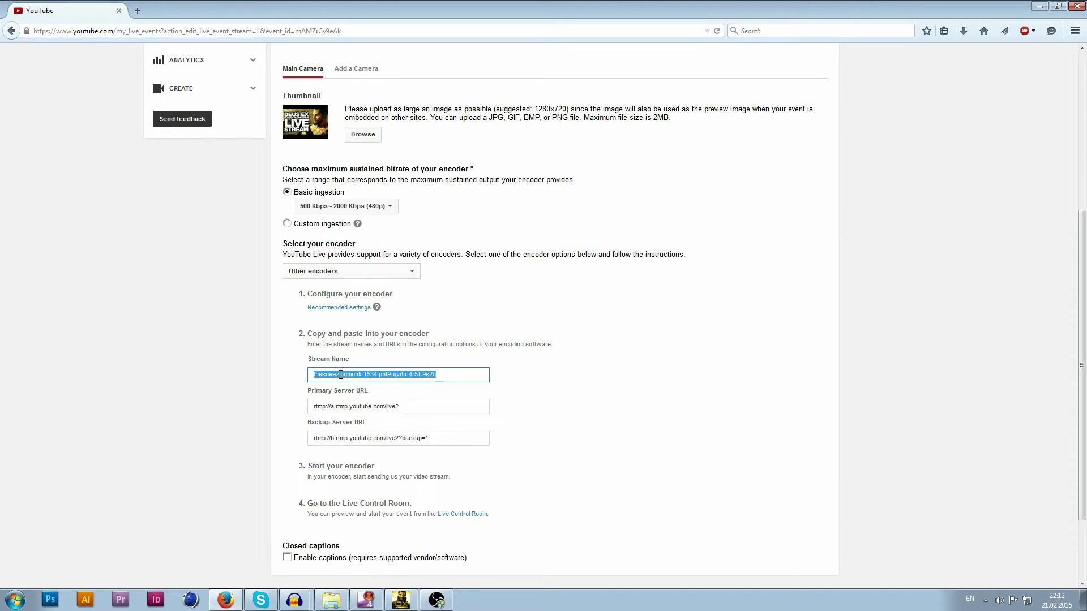
Save the event's ingestion settings in YouTube and open the Live Control Room.
{"action": "scroll", "coordinate": [609, 408], "scroll_direction": "up", "scroll_amount": 4}
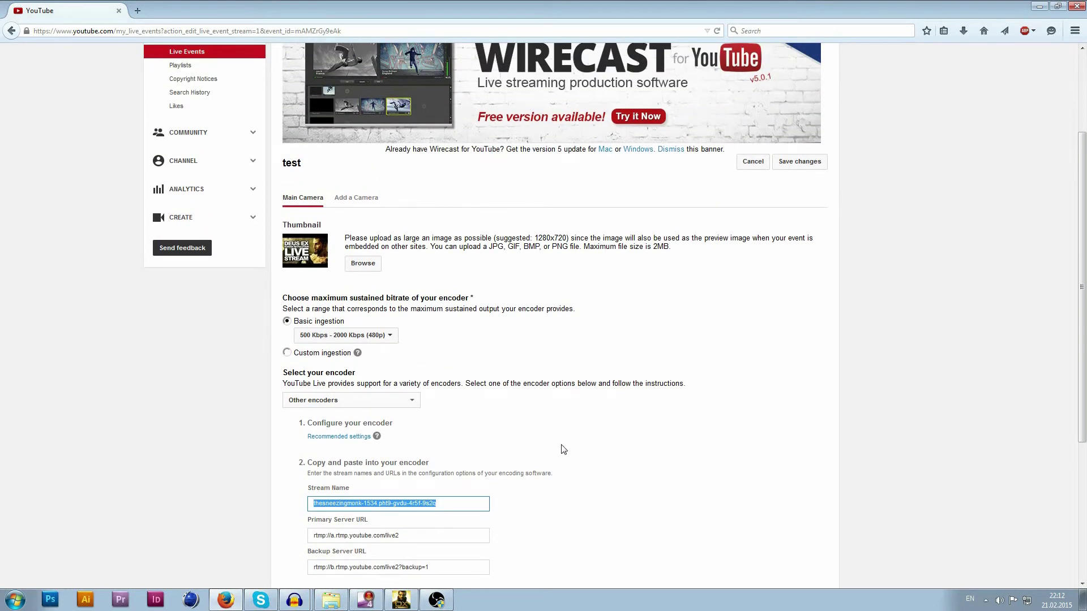
{"action": "left_click", "coordinate": [797, 164]}
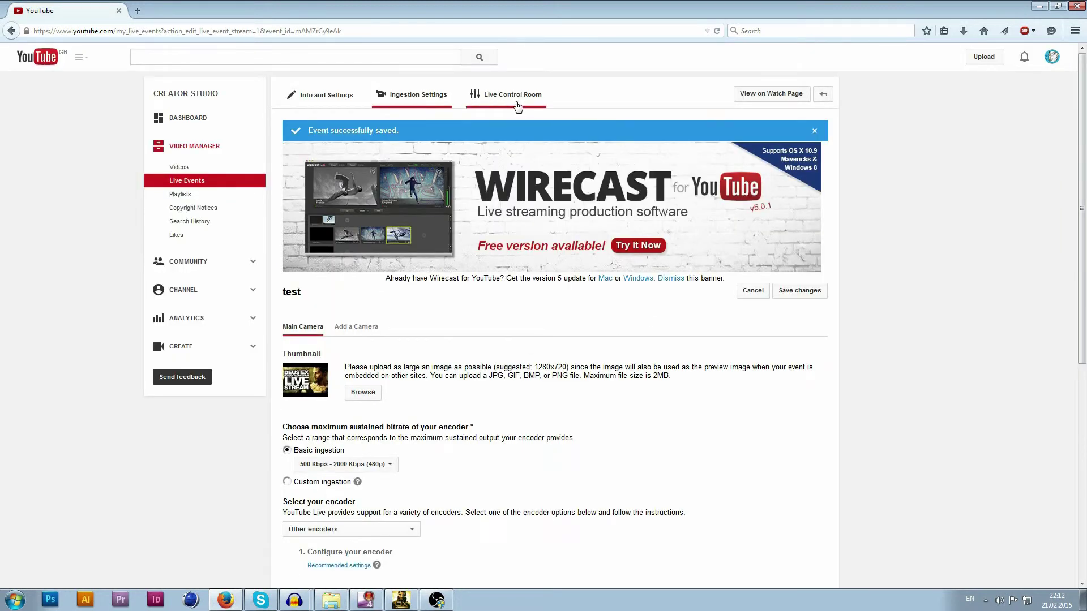
{"action": "left_click", "coordinate": [516, 97]}
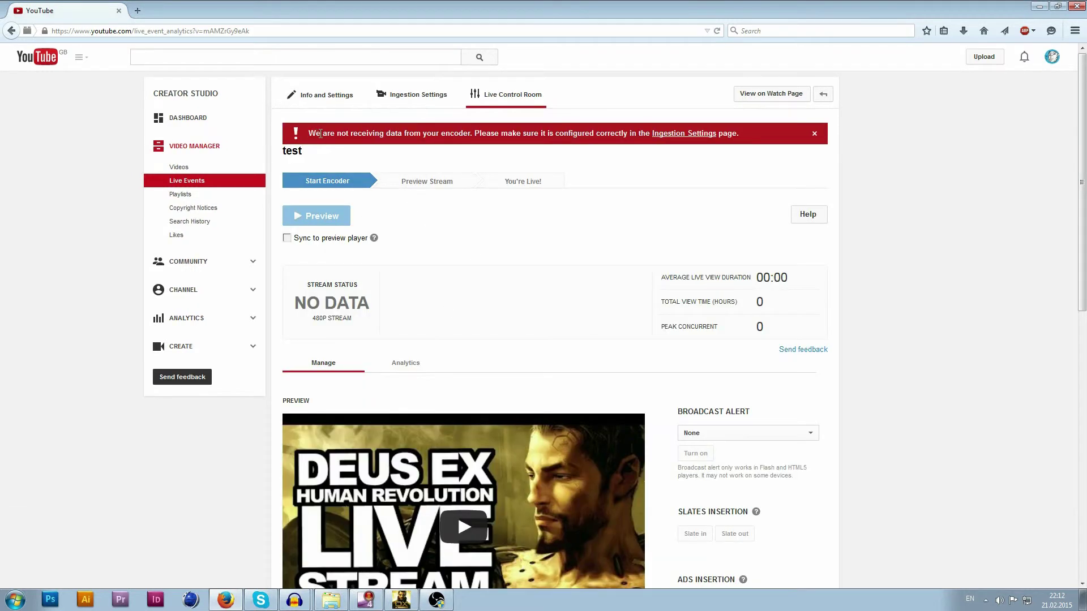
{"action": "left_click_drag", "start_coordinate": [321, 133], "coordinate": [501, 133]}
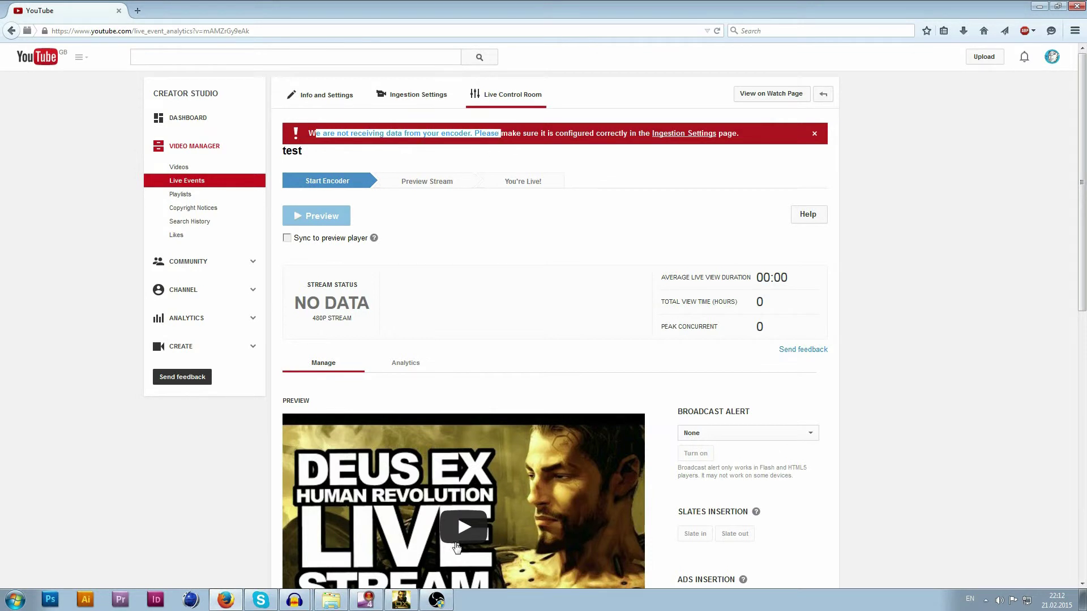
Switch to Open Broadcaster Software and start streaming.
{"action": "left_click", "coordinate": [440, 601]}
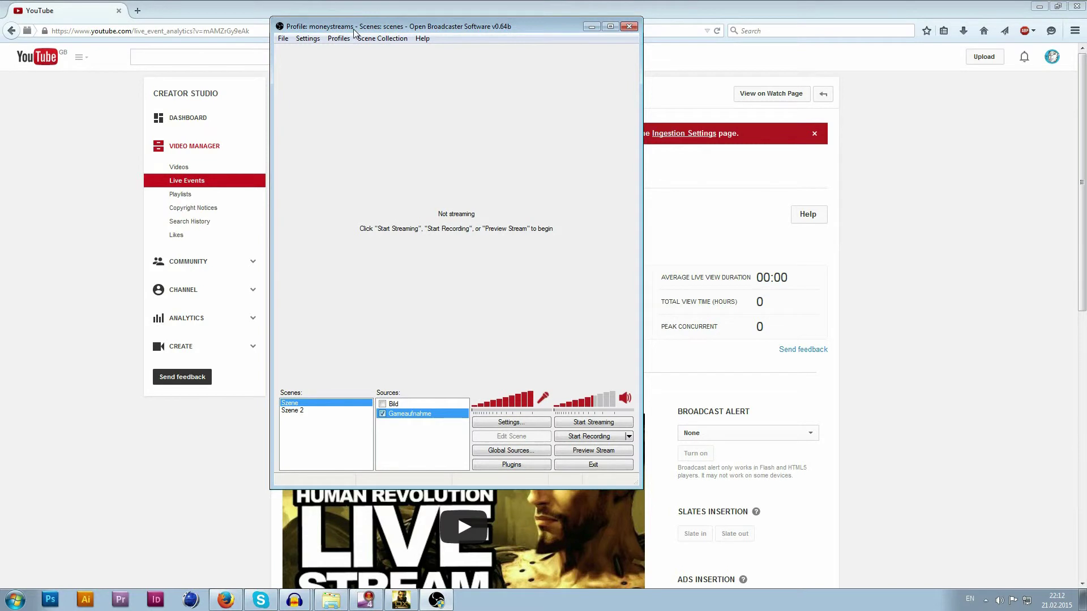
{"action": "left_click_drag", "start_coordinate": [354, 32], "coordinate": [388, 47]}
{"action": "left_click", "coordinate": [623, 437]}
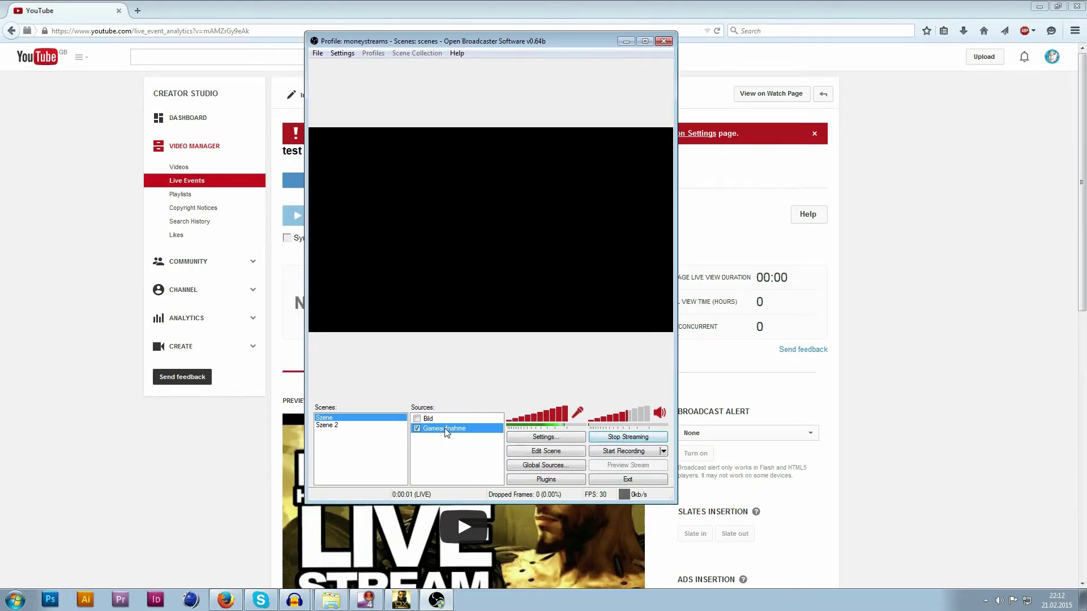
Check which application the Gameaufnahme source captures, then return to YouTube's Live Control Room.
{"action": "right_click", "coordinate": [447, 432]}
{"action": "left_click", "coordinate": [461, 507]}
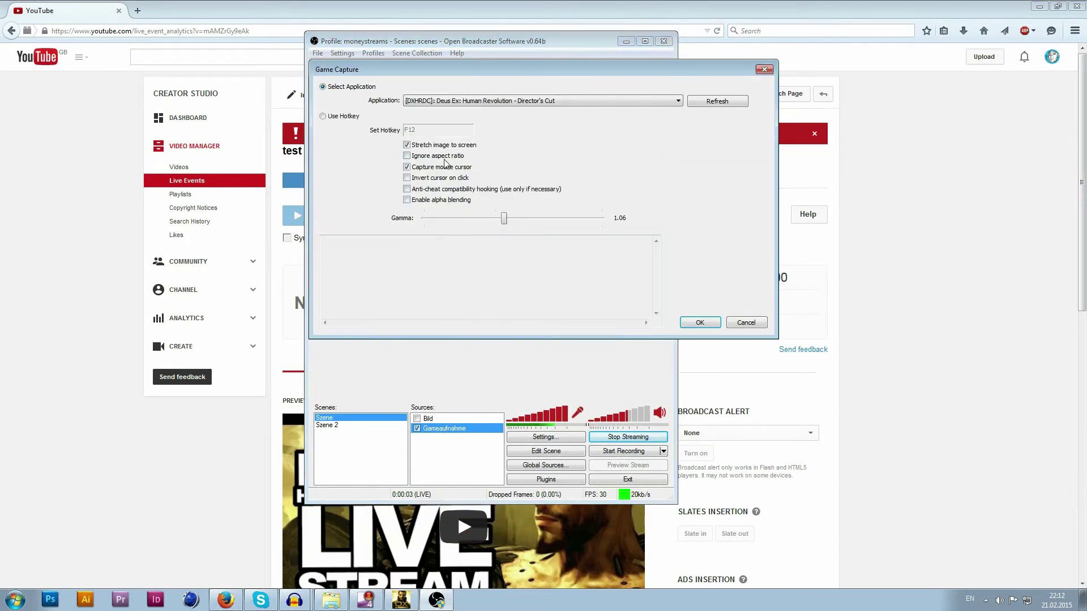
{"action": "left_click", "coordinate": [698, 324]}
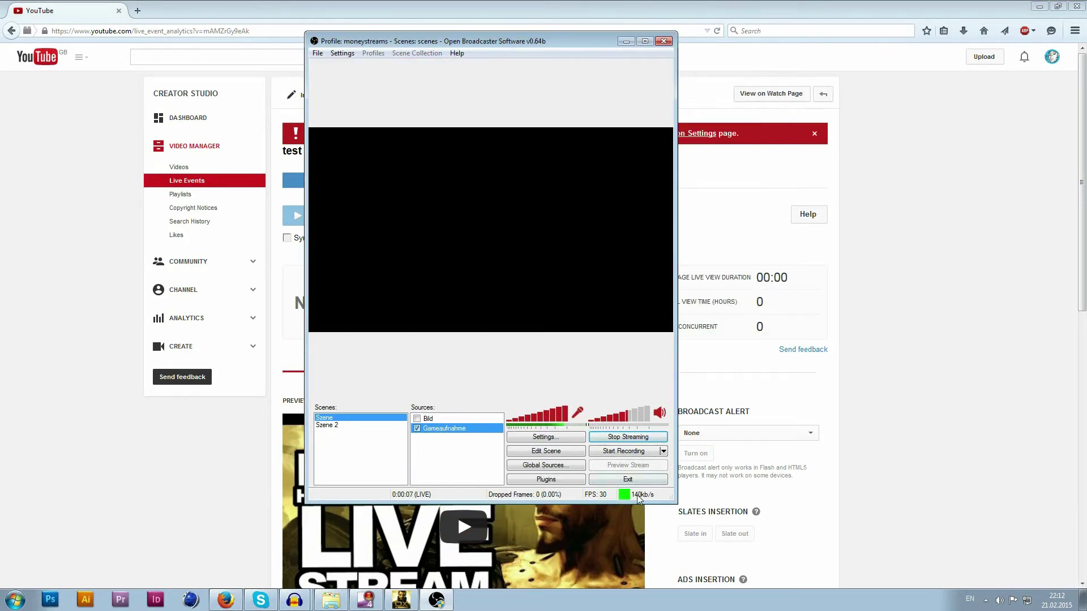
{"action": "left_click", "coordinate": [626, 42]}
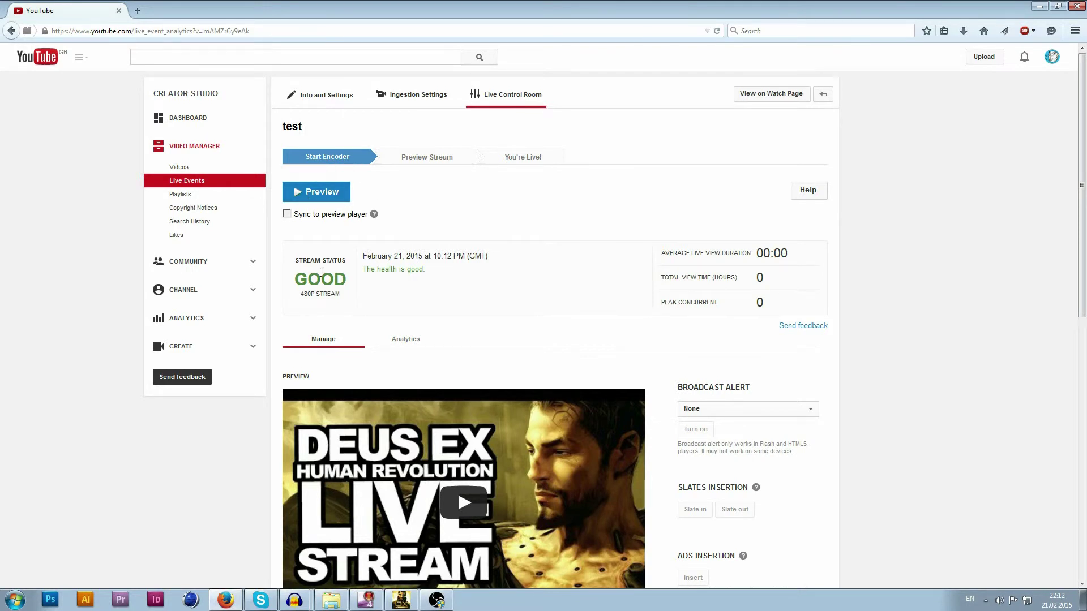
Examine the stream status, the preview and public view players, and the comments area in the Live Control Room.
{"action": "mouse_move", "coordinate": [297, 261]}
{"action": "left_mouse_down"}
{"action": "mouse_move", "coordinate": [350, 295]}
{"action": "mouse_move", "coordinate": [440, 273]}
{"action": "left_mouse_up"}
{"action": "left_click", "coordinate": [342, 299]}
{"action": "left_click", "coordinate": [442, 275]}
{"action": "scroll", "coordinate": [432, 236], "scroll_direction": "down", "scroll_amount": 10}
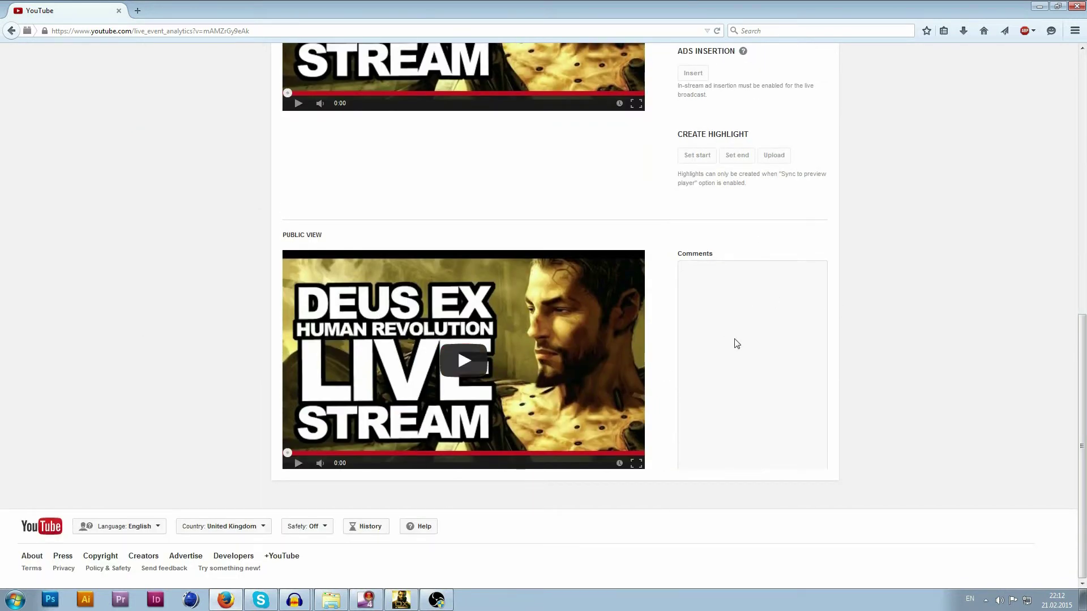
{"action": "scroll", "coordinate": [725, 352], "scroll_direction": "up", "scroll_amount": 10}
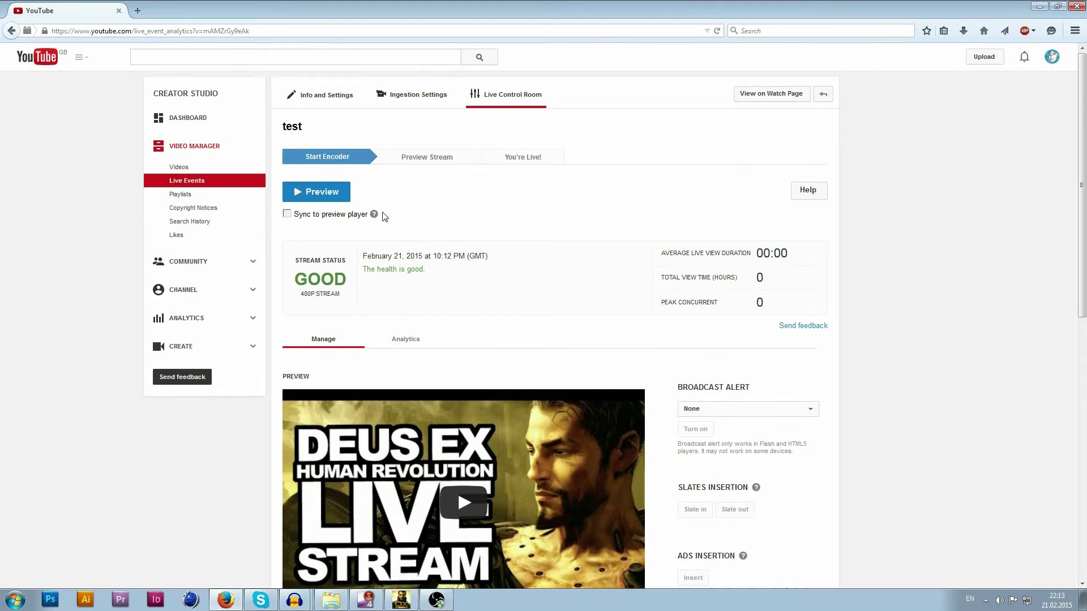
Start the event's stream preview and play it muted in the preview player.
{"action": "left_click", "coordinate": [324, 195]}
{"action": "left_click", "coordinate": [633, 260]}
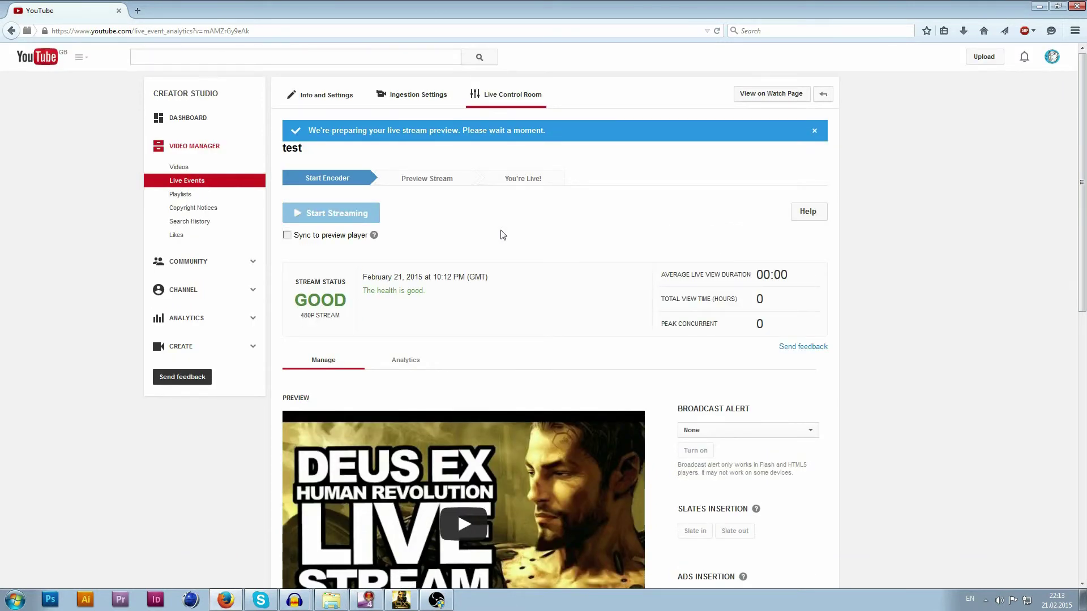
{"action": "scroll", "coordinate": [503, 235], "scroll_direction": "down", "scroll_amount": 1}
{"action": "scroll", "coordinate": [502, 238], "scroll_direction": "down", "scroll_amount": 1}
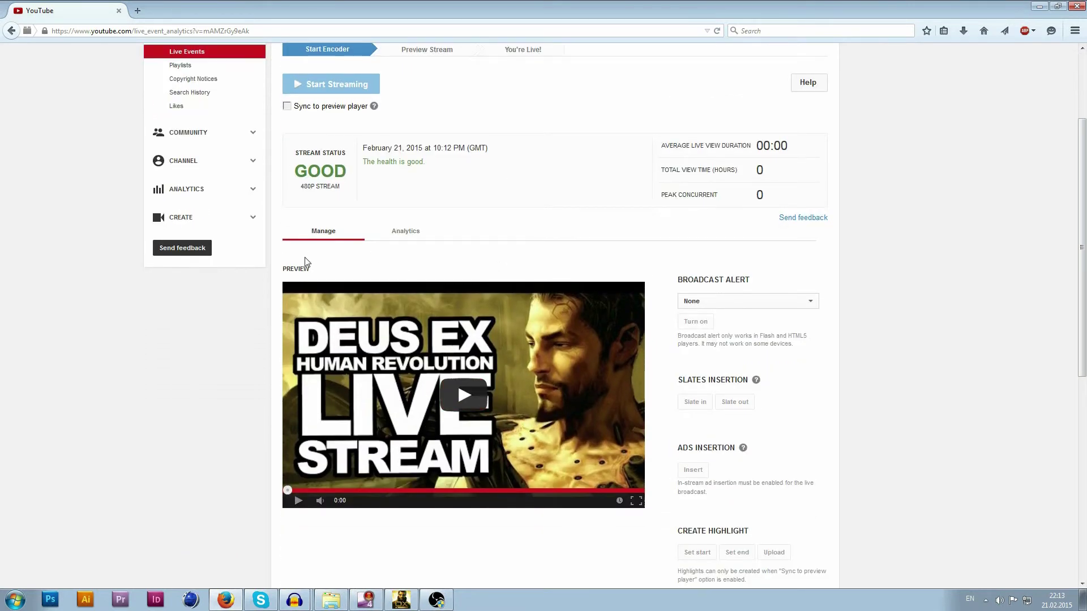
{"action": "left_click", "coordinate": [465, 397]}
{"action": "left_click", "coordinate": [321, 501]}
{"action": "mouse_move", "coordinate": [406, 596]}
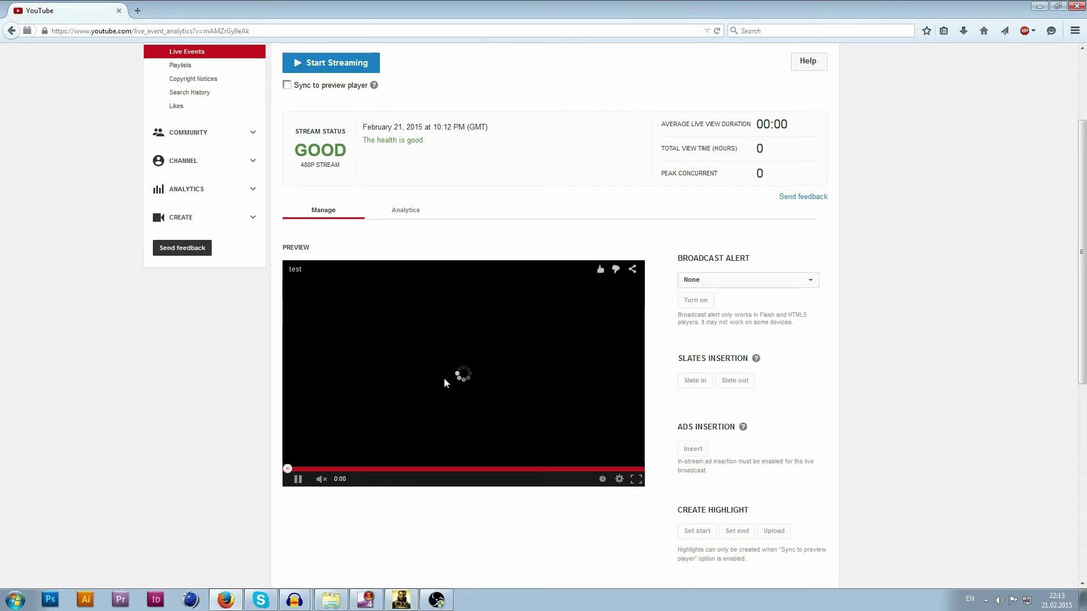
Play the event's public view in the Live Control Room.
{"action": "scroll", "coordinate": [386, 310], "scroll_direction": "up", "scroll_amount": 2}
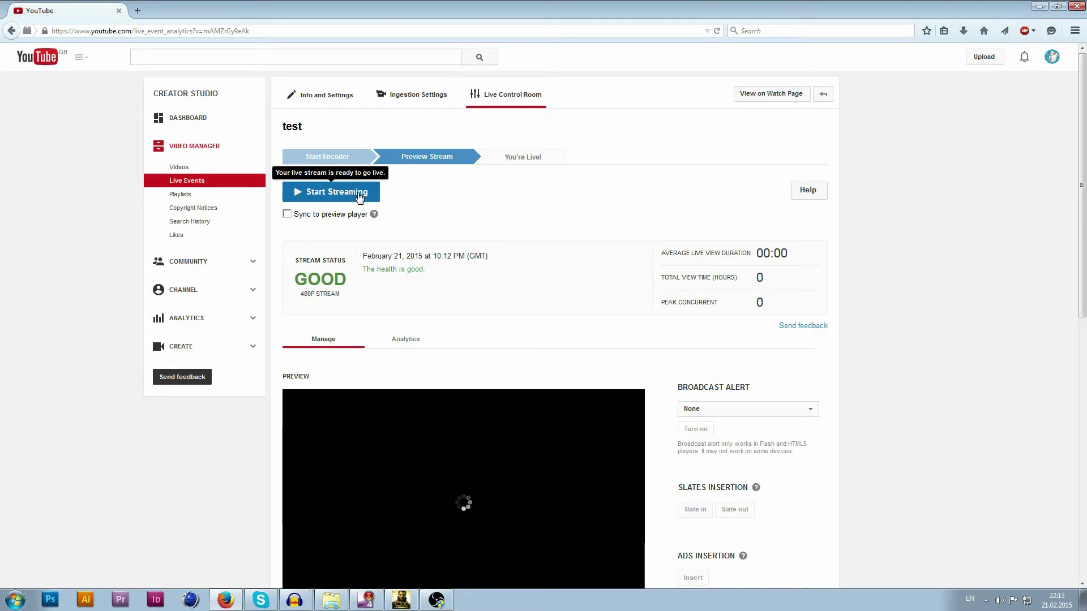
{"action": "scroll", "coordinate": [504, 369], "scroll_direction": "down", "scroll_amount": 4}
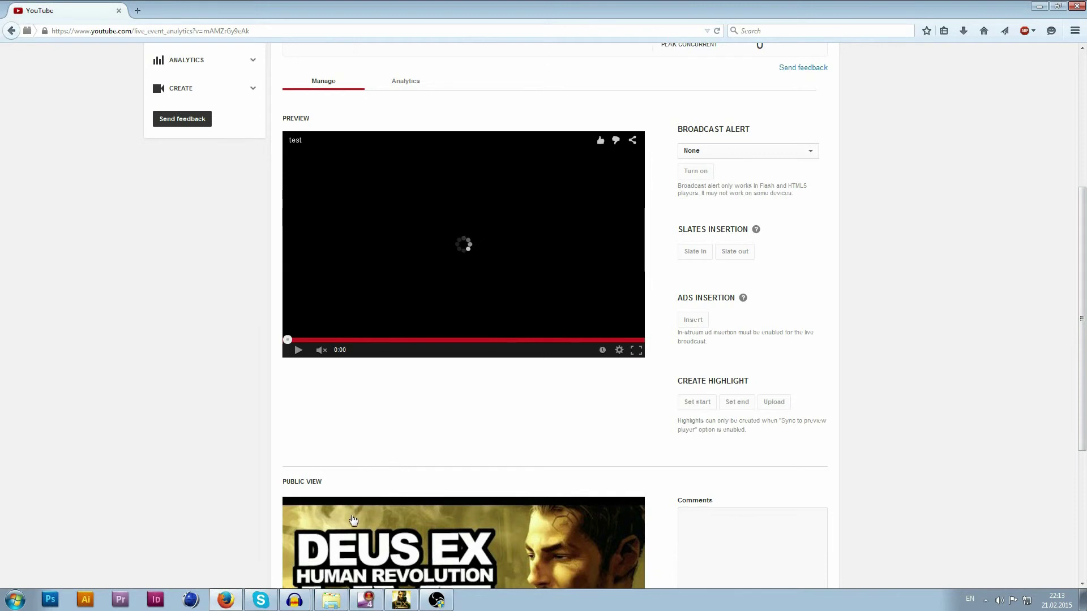
{"action": "scroll", "coordinate": [398, 475], "scroll_direction": "down", "scroll_amount": 2}
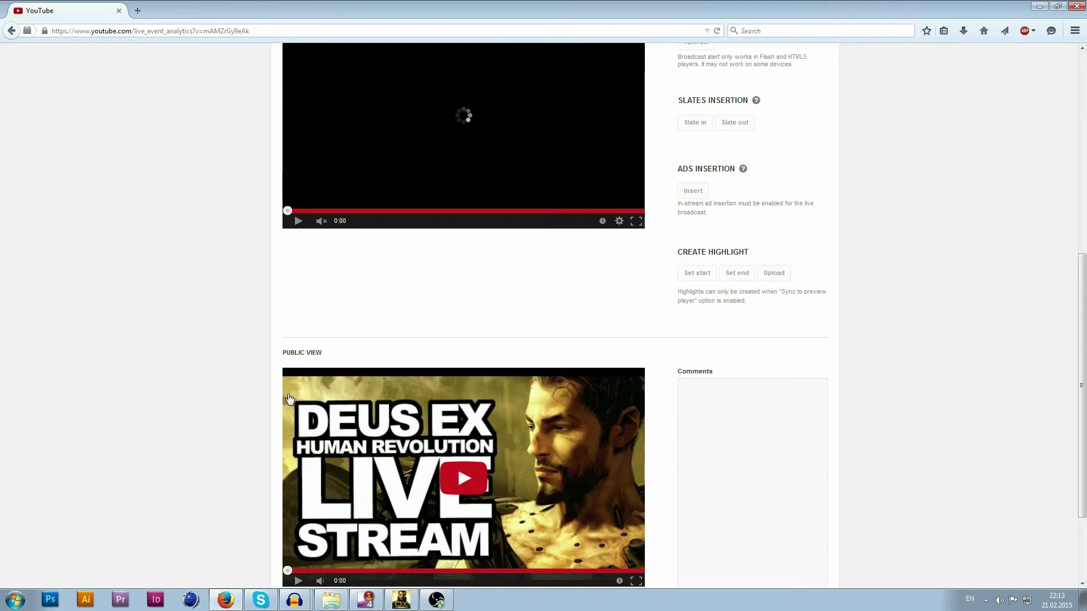
{"action": "left_click_drag", "start_coordinate": [287, 355], "coordinate": [337, 354]}
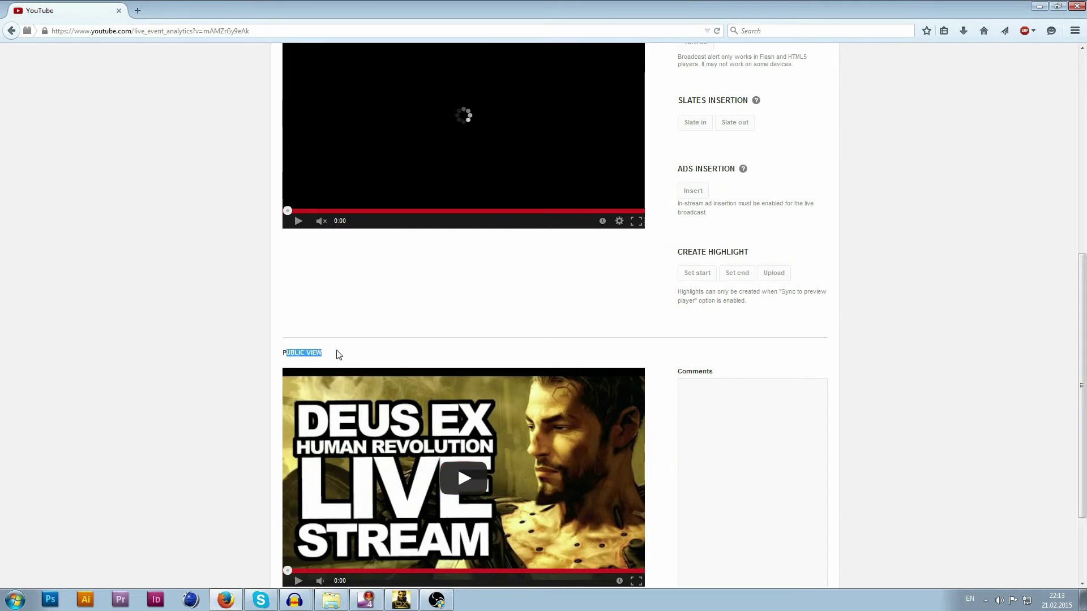
{"action": "left_click", "coordinate": [463, 478]}
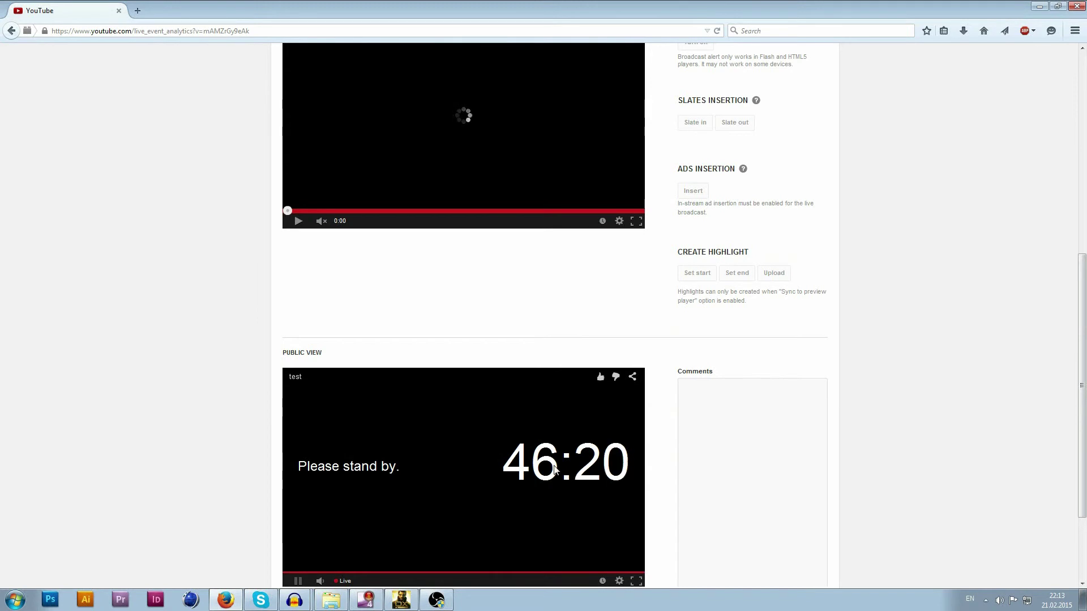
Look up the share link and the chat's moderator options on the event's watch page.
{"action": "left_click", "coordinate": [295, 378]}
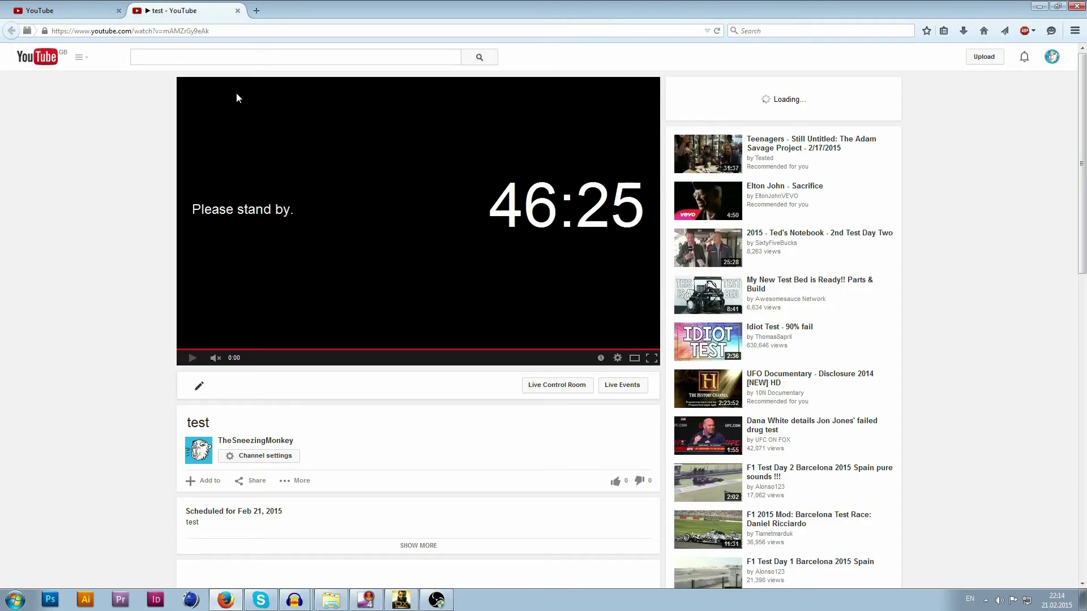
{"action": "left_click", "coordinate": [194, 31]}
{"action": "key", "text": "F5"}
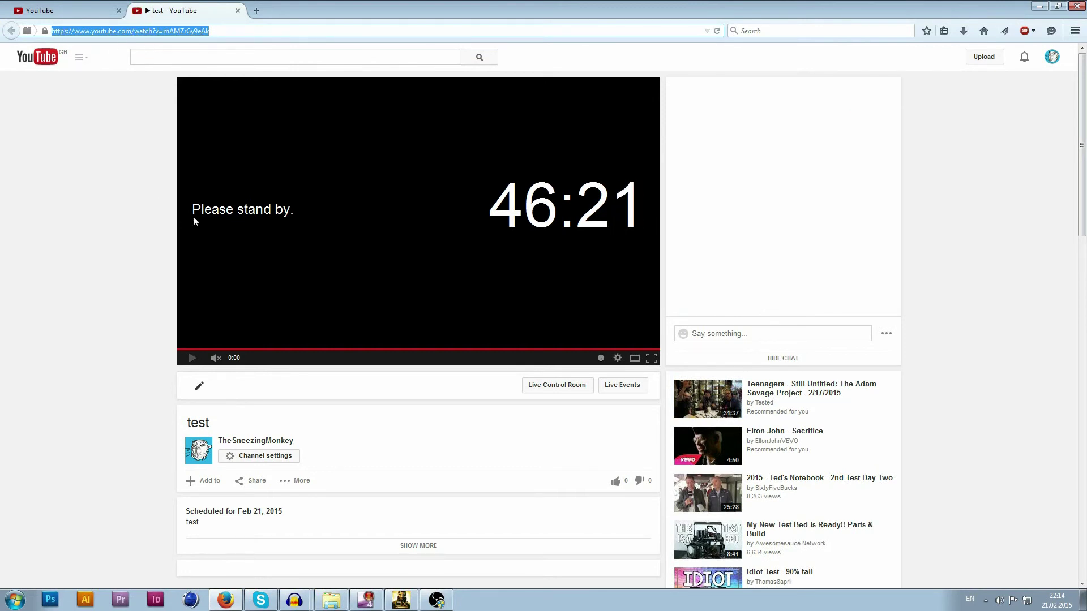
{"action": "left_click", "coordinate": [249, 481]}
{"action": "scroll", "coordinate": [299, 461], "scroll_direction": "down", "scroll_amount": 4}
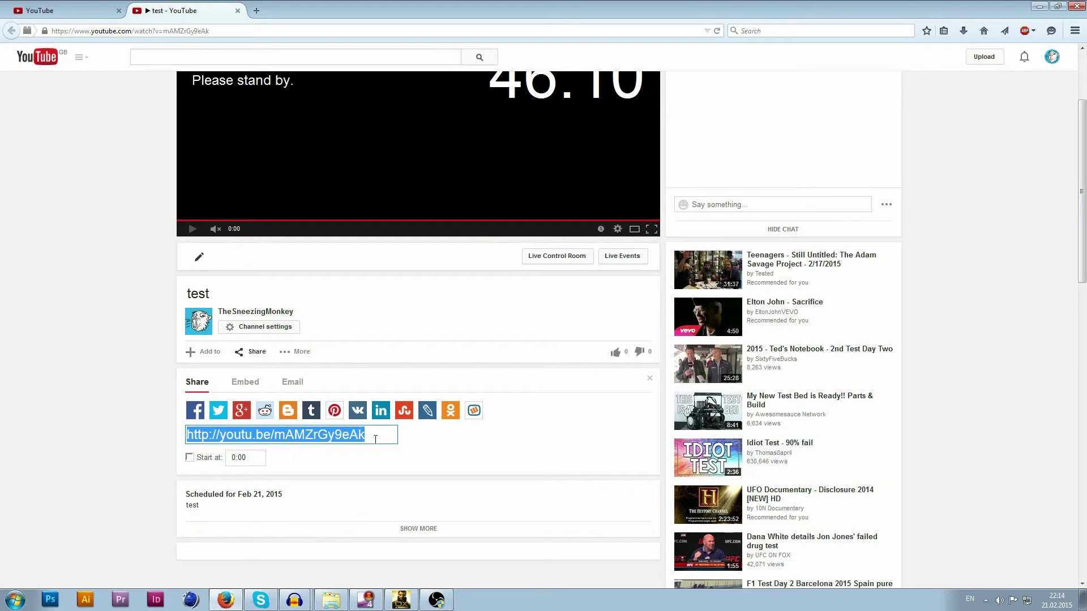
{"action": "scroll", "coordinate": [391, 440], "scroll_direction": "up", "scroll_amount": 4}
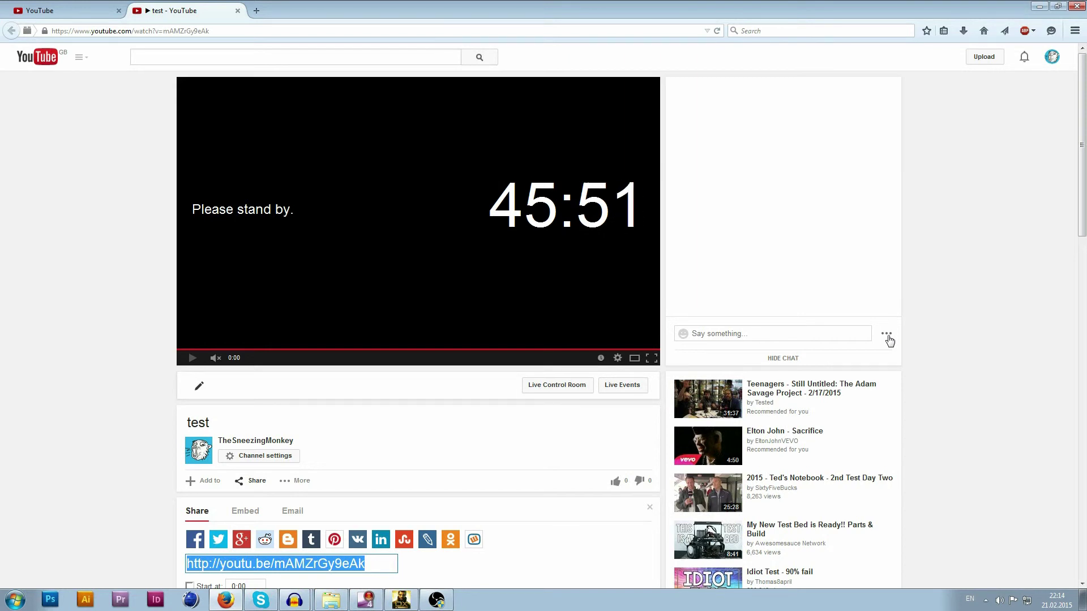
{"action": "left_click", "coordinate": [887, 336]}
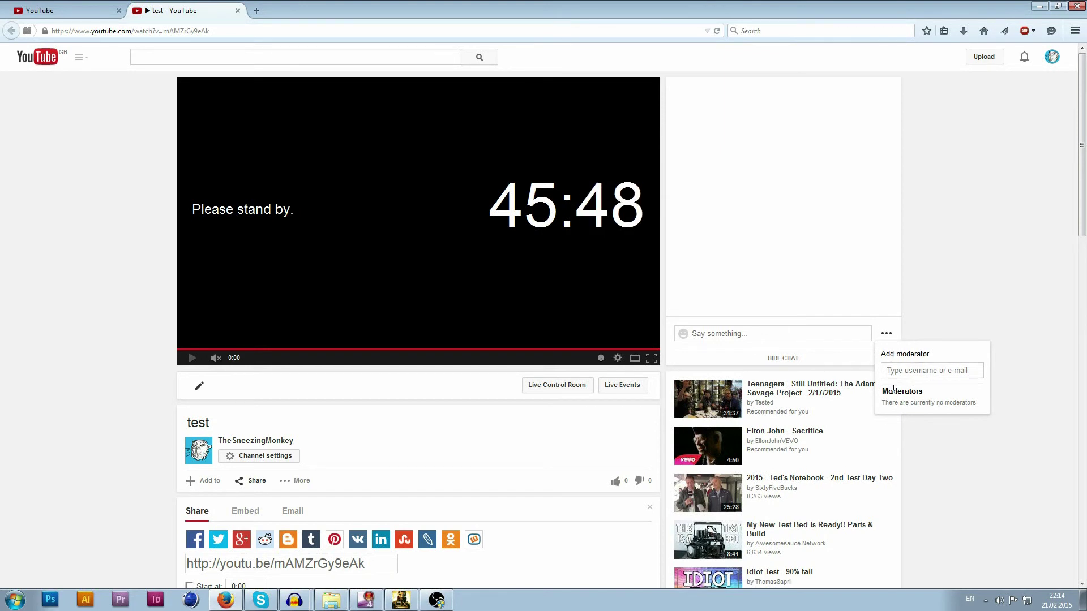
{"action": "left_click", "coordinate": [938, 322]}
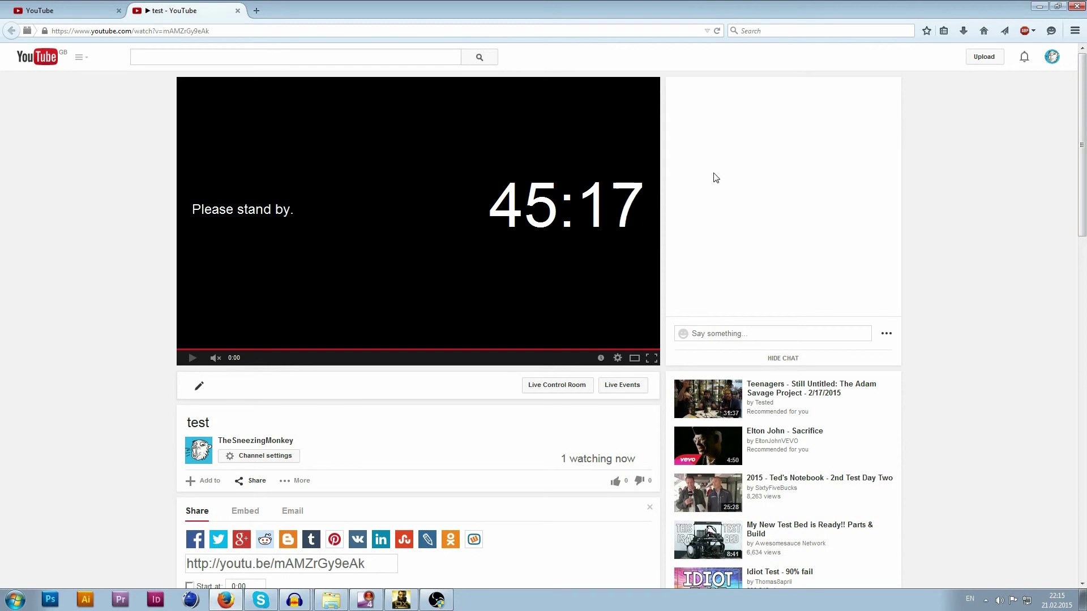
Return to the event's Live Control Room and check the stream status.
{"action": "left_click", "coordinate": [65, 11]}
{"action": "scroll", "coordinate": [262, 271], "scroll_direction": "up", "scroll_amount": 4}
{"action": "scroll", "coordinate": [262, 271], "scroll_direction": "up", "scroll_amount": 3}
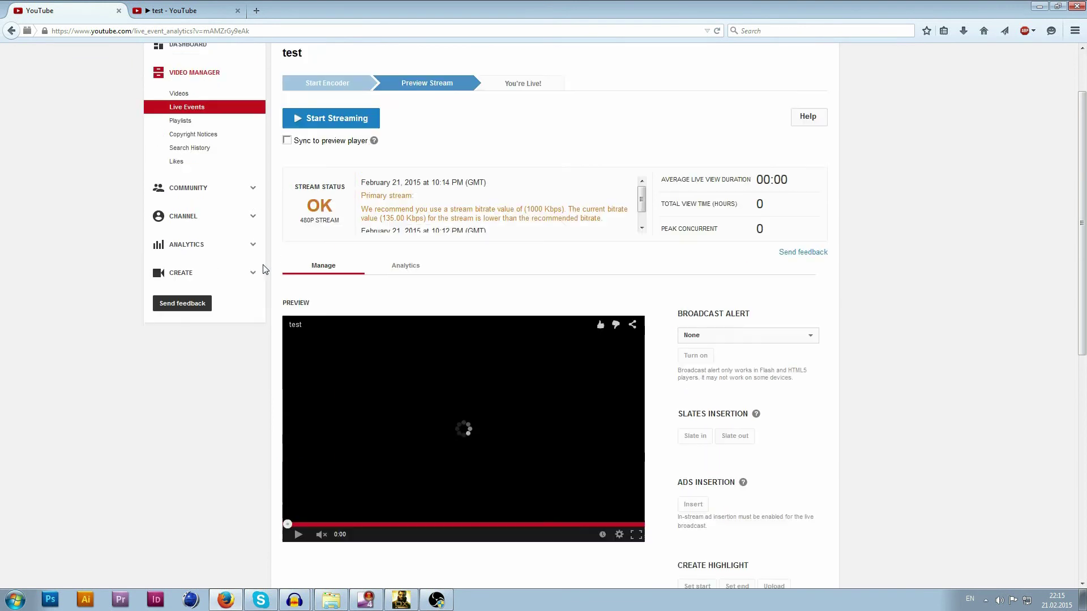